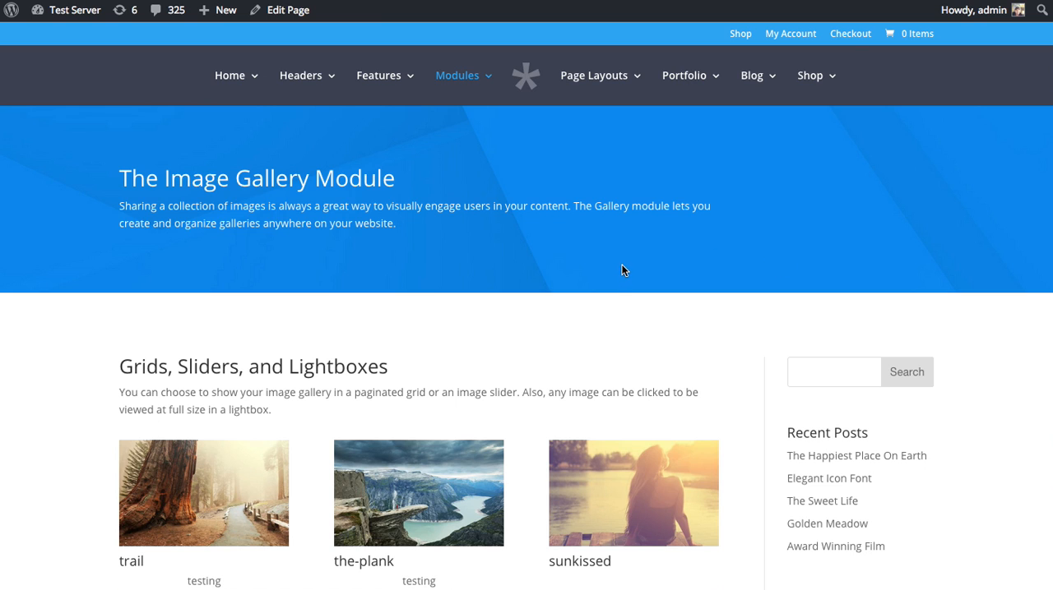
# View the trail image from the gallery grid in the lightbox and close it.
pyautogui.scroll(-3, 622, 264)
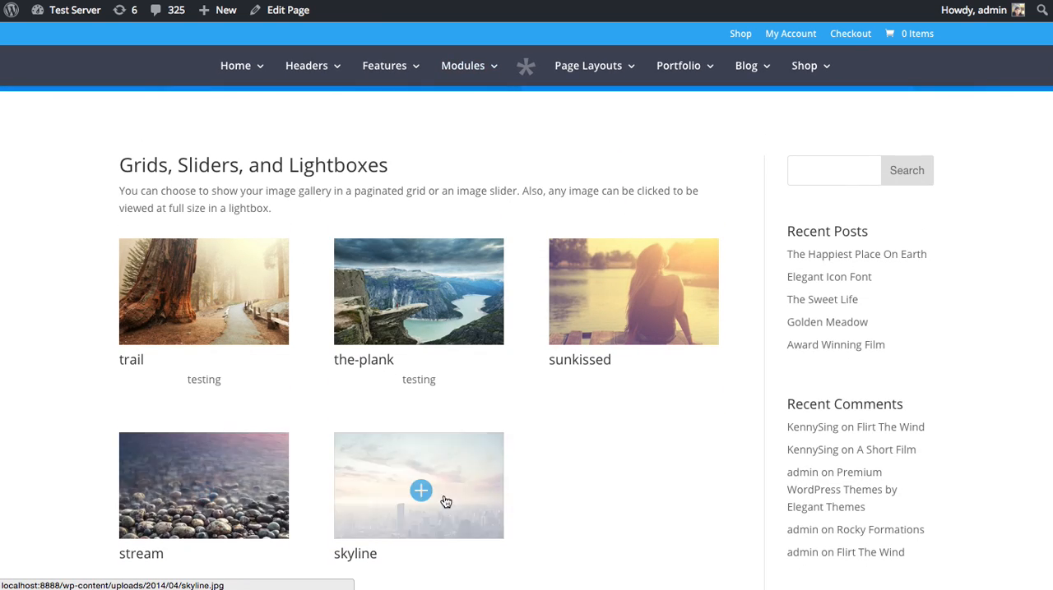
pyautogui.click(234, 282)
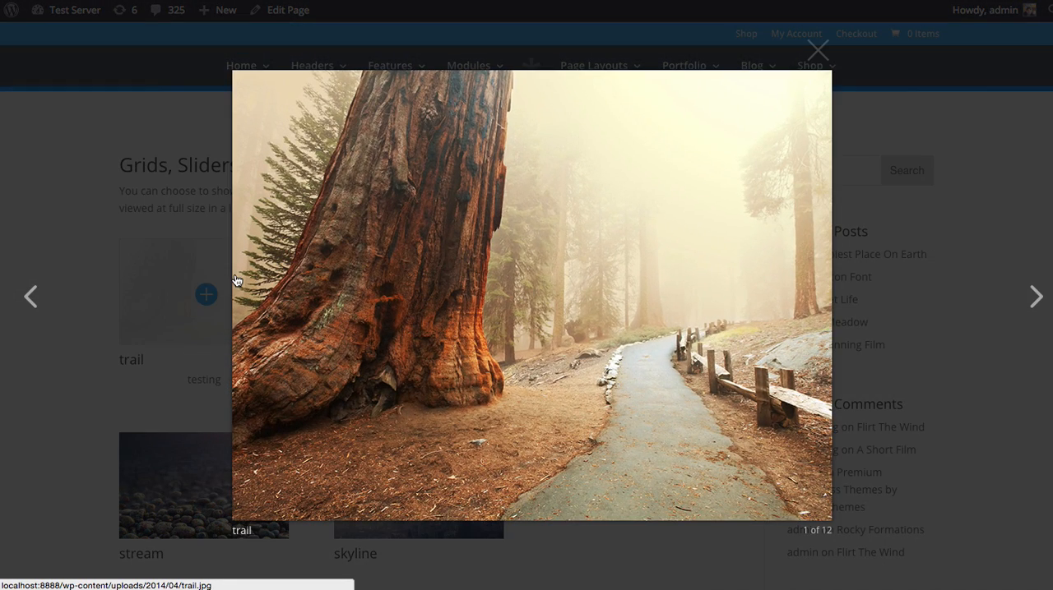
pyautogui.click(167, 230)
# Examine the rest of the gallery demo page and advance the large image slider by two images.
pyautogui.scroll(-4, 610, 294)
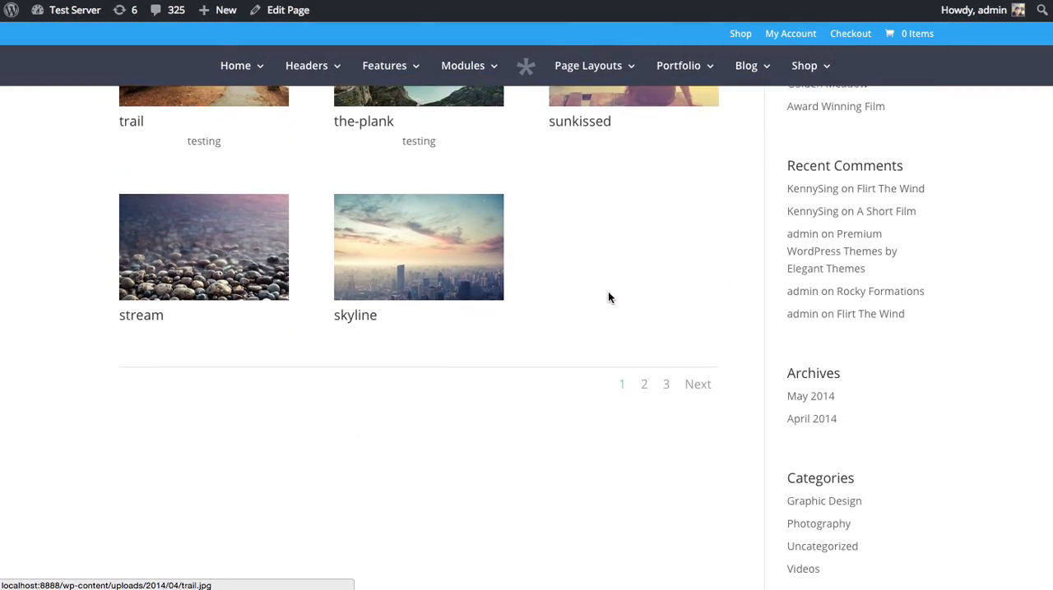
pyautogui.scroll(-10, 608, 298)
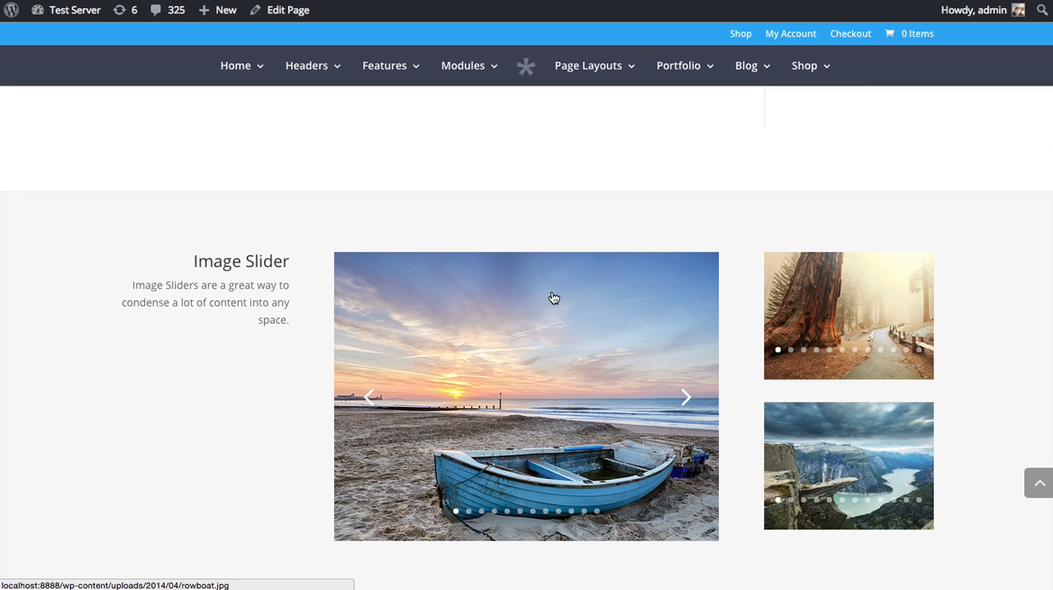
pyautogui.scroll(12, 553, 297)
pyautogui.scroll(-6, 340, 392)
pyautogui.scroll(-9, 428, 379)
pyautogui.click(685, 410)
pyautogui.click(685, 408)
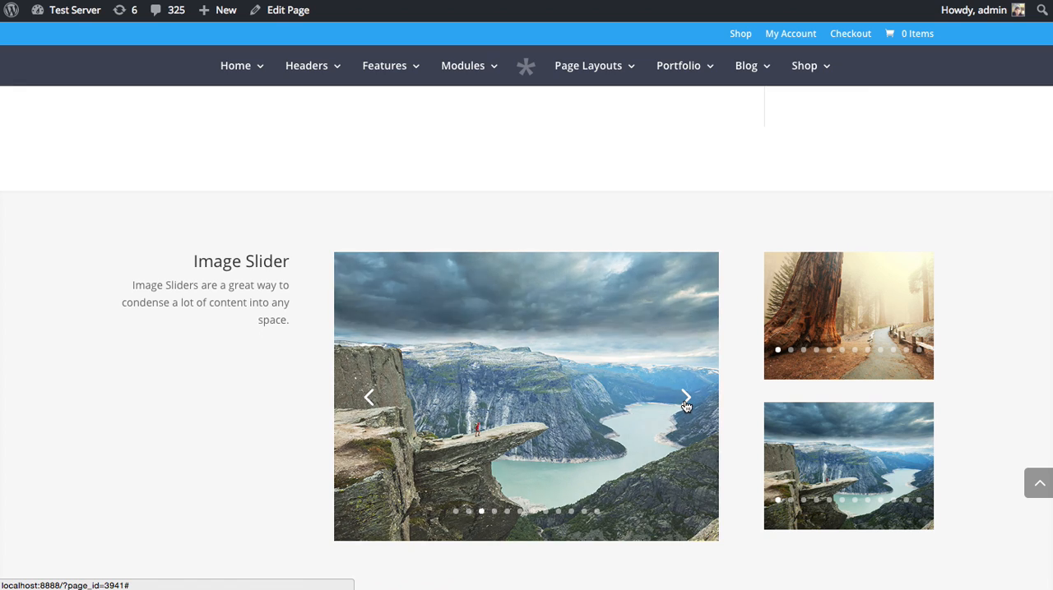
pyautogui.scroll(1, 215, 420)
pyautogui.scroll(15, 216, 424)
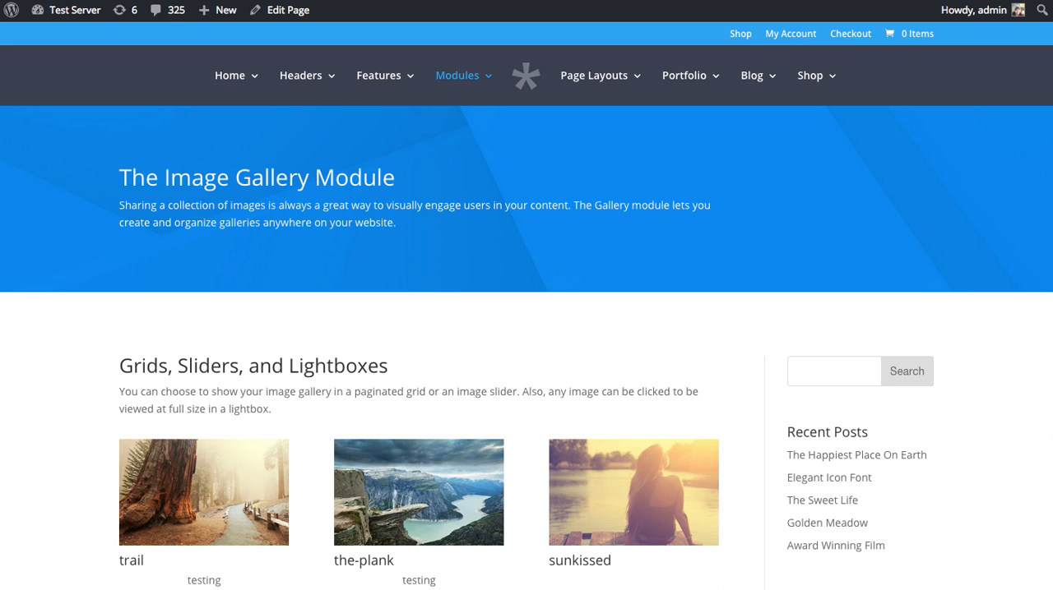
# Switch to the Page With Right Sidebar page and open it for editing in the Divi Builder.
pyautogui.hotkey('ctrl', 'Tab')
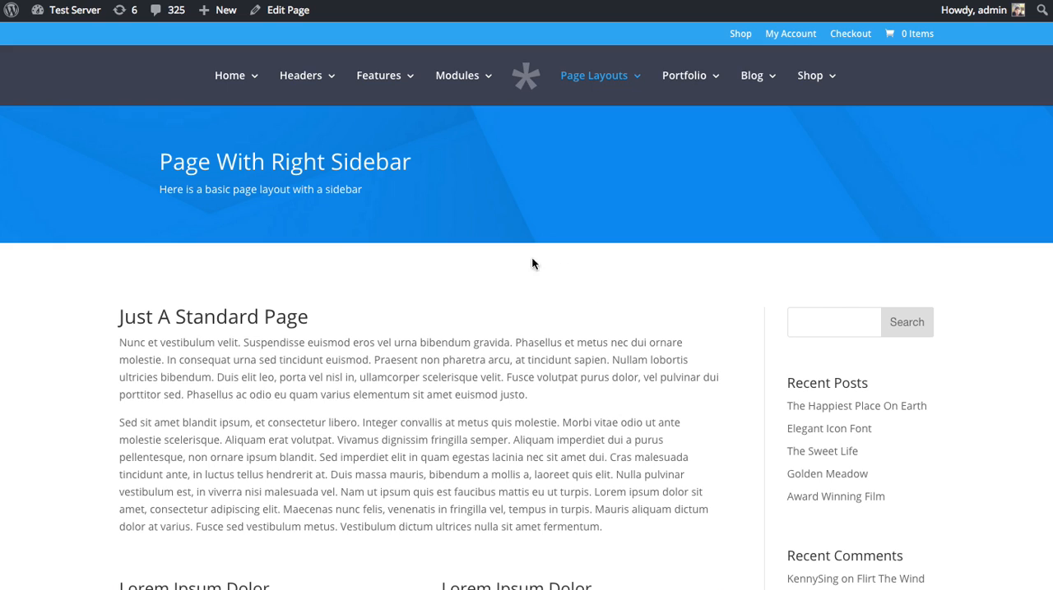
pyautogui.scroll(-5, 556, 282)
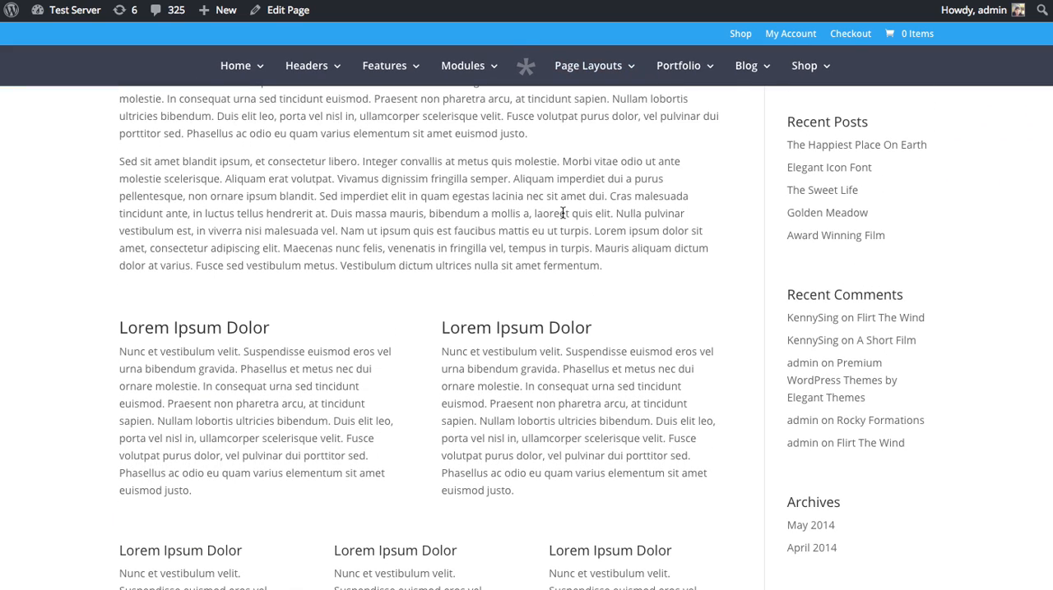
pyautogui.scroll(2, 558, 224)
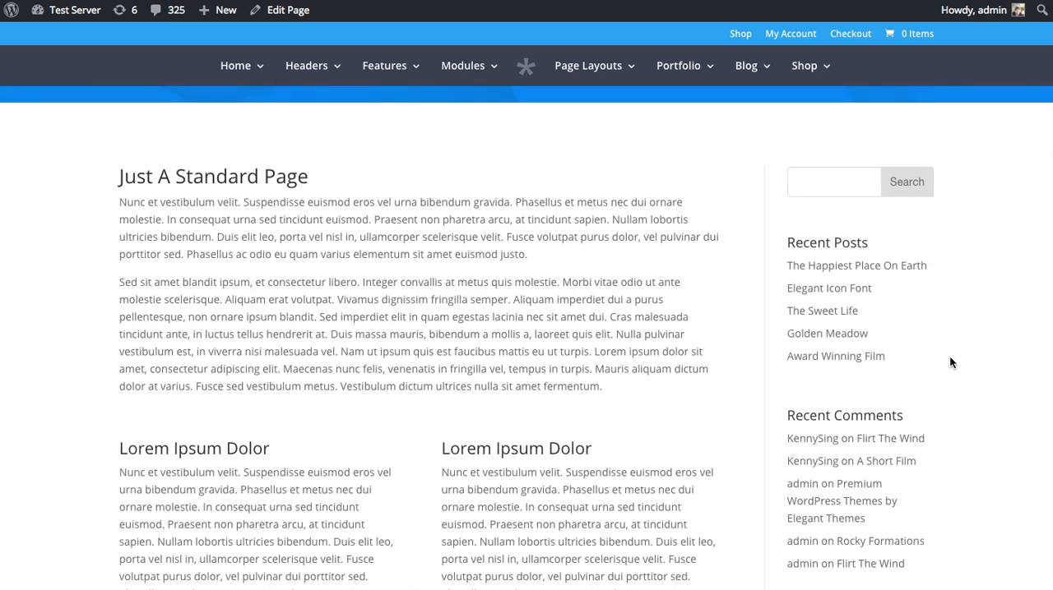
pyautogui.scroll(-7, 526, 247)
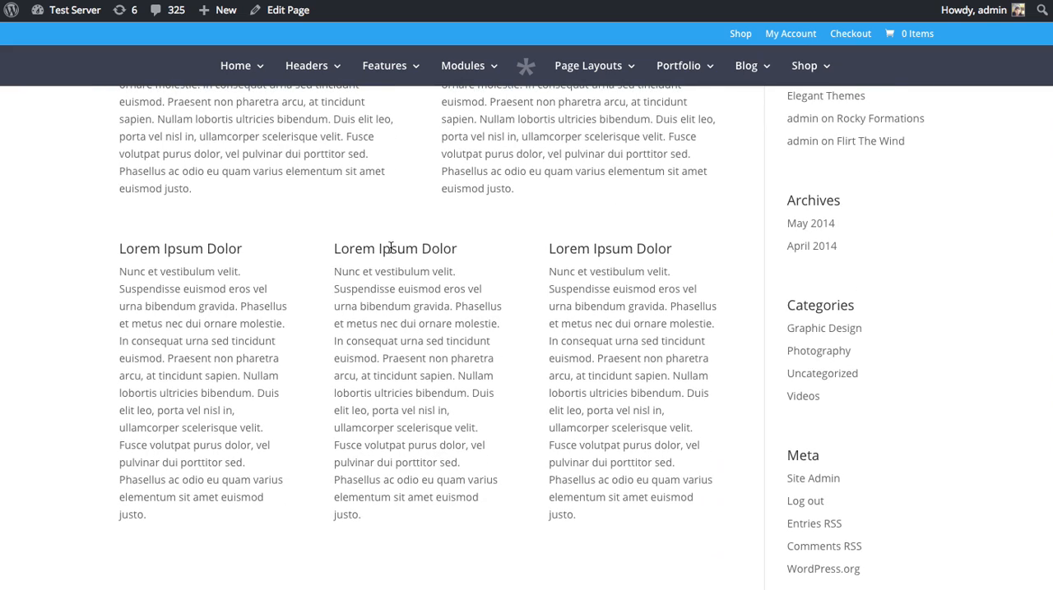
pyautogui.scroll(10, 395, 329)
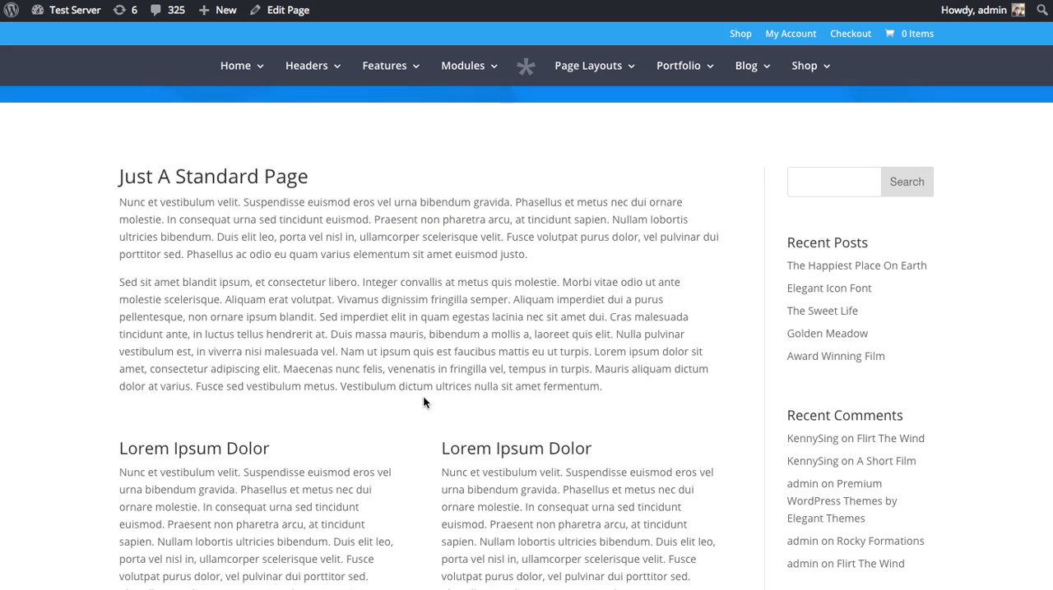
pyautogui.click(282, 15)
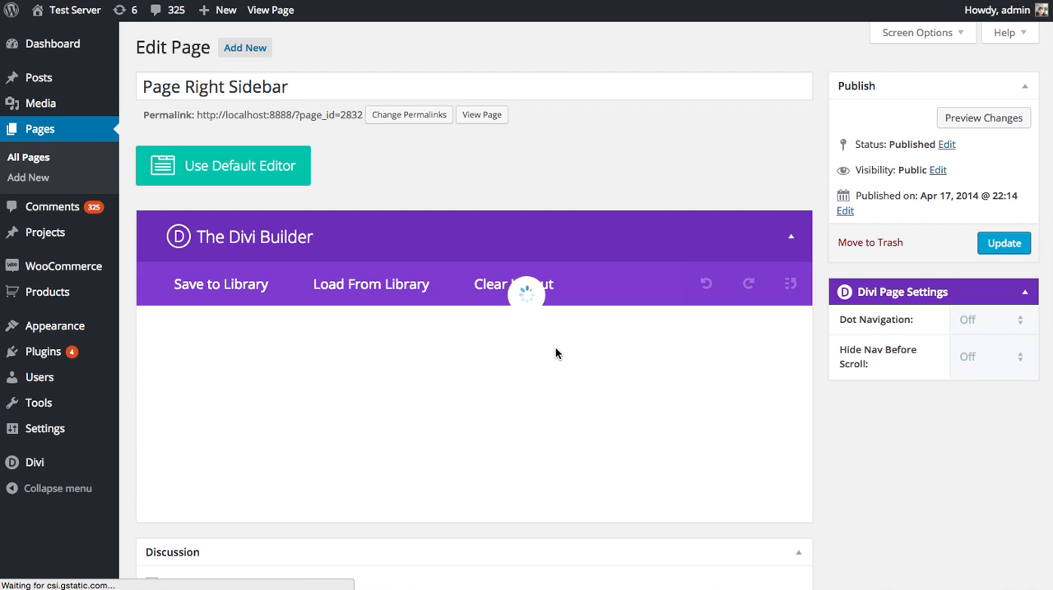
pyautogui.scroll(-5, 555, 349)
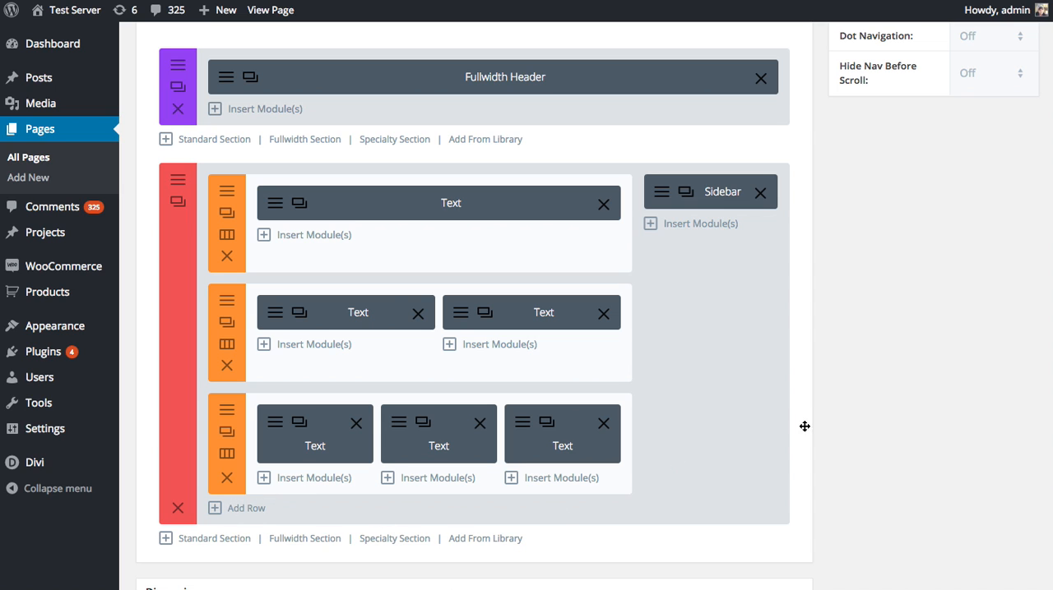
# Add a single-column row directly below the first text row and insert a Gallery module in it.
pyautogui.click(243, 508)
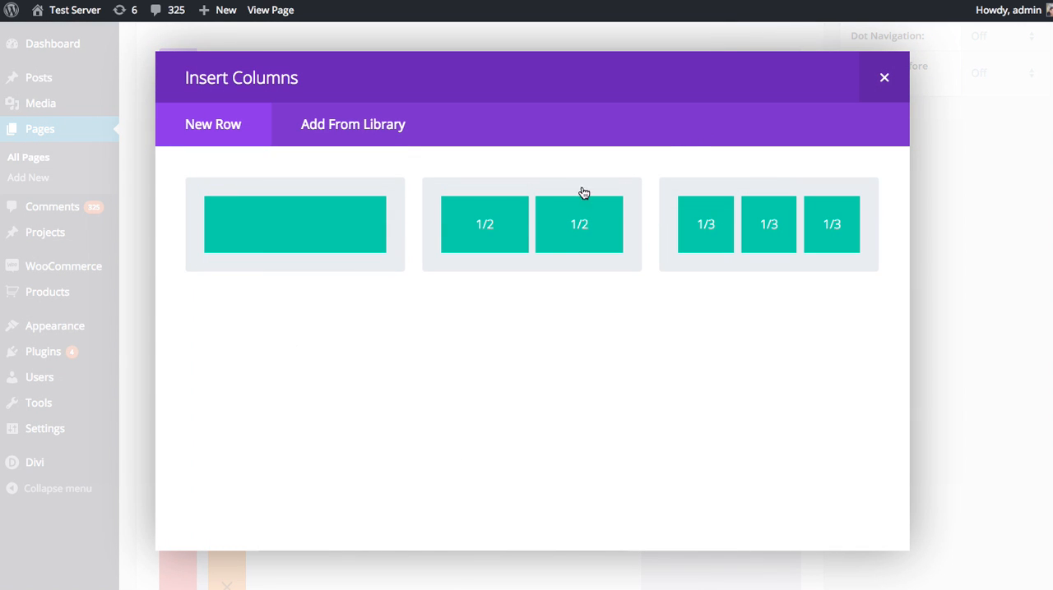
pyautogui.click(329, 236)
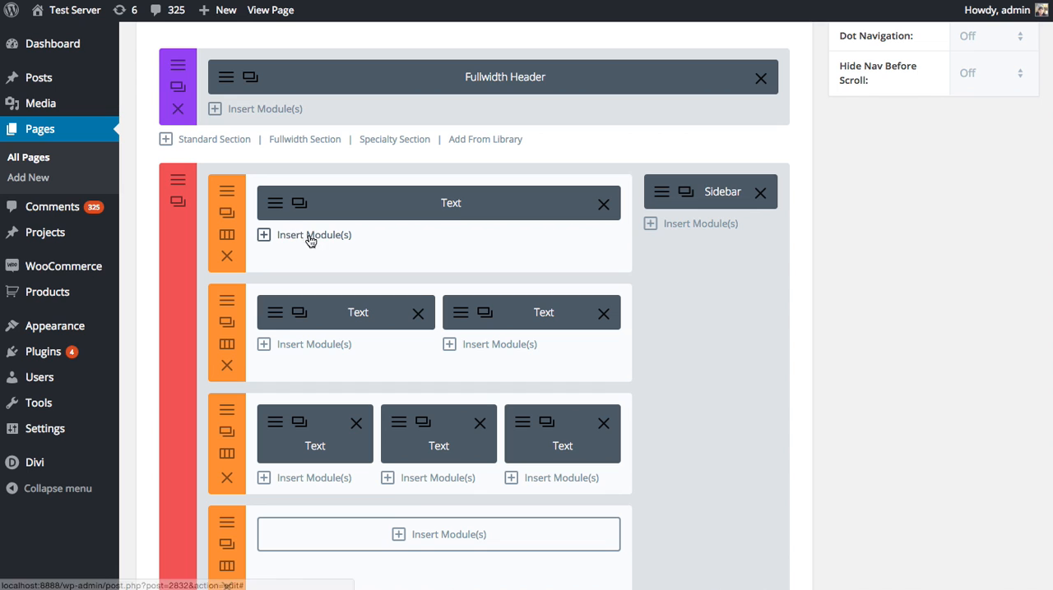
pyautogui.moveTo(452, 523); pyautogui.dragTo(535, 338)
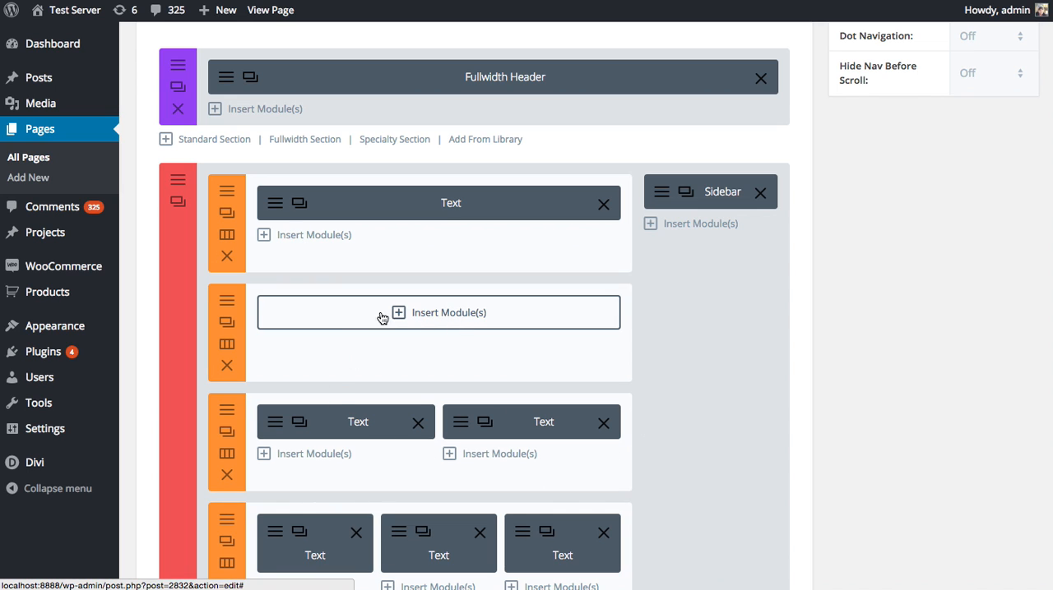
pyautogui.click(459, 312)
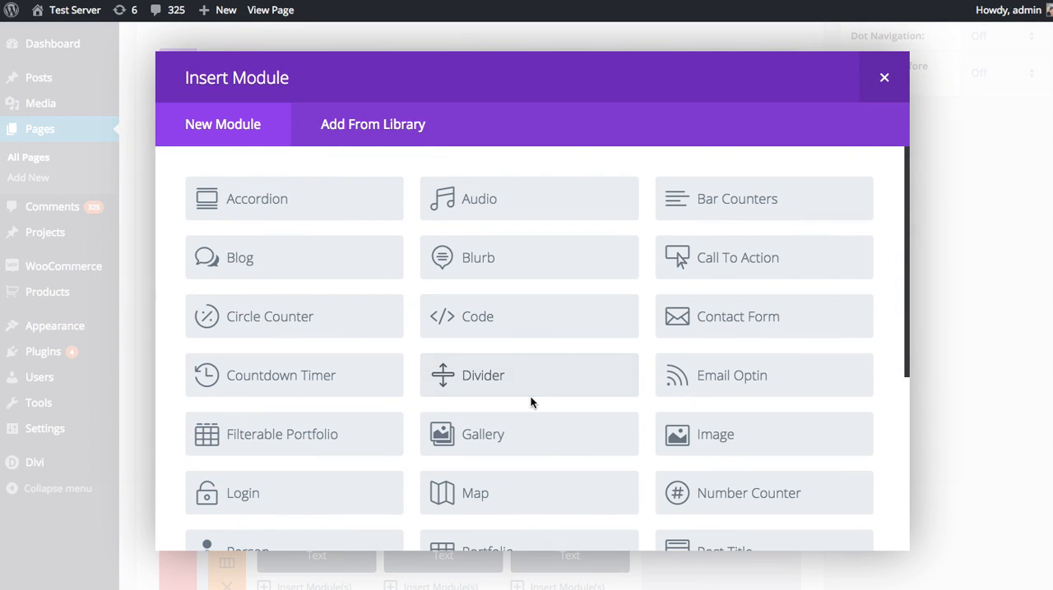
pyautogui.click(480, 439)
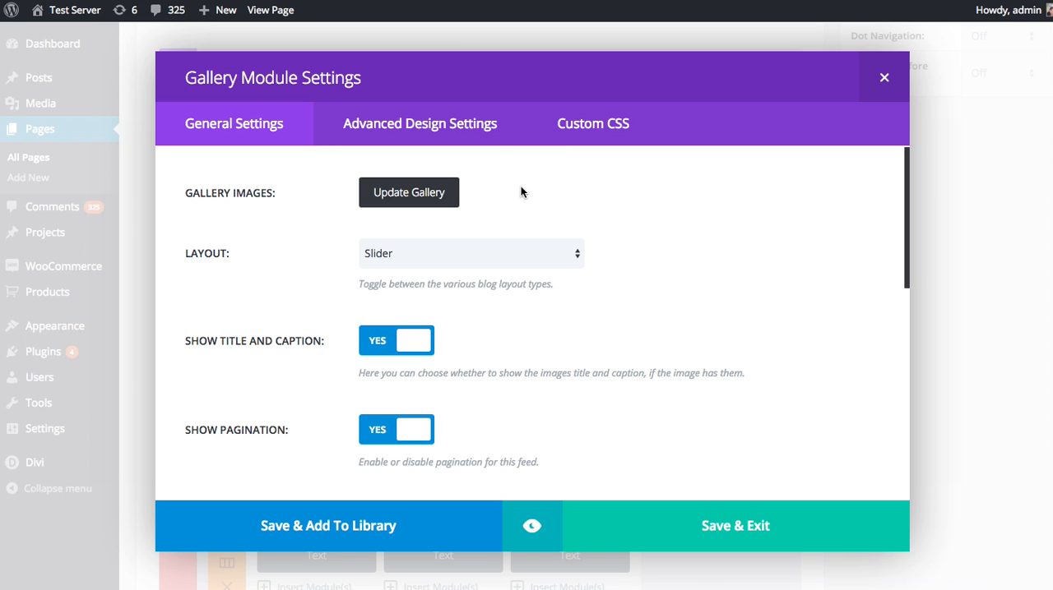
# Look through the Gallery module's advanced design and custom CSS settings, and return to its general settings.
pyautogui.click(398, 129)
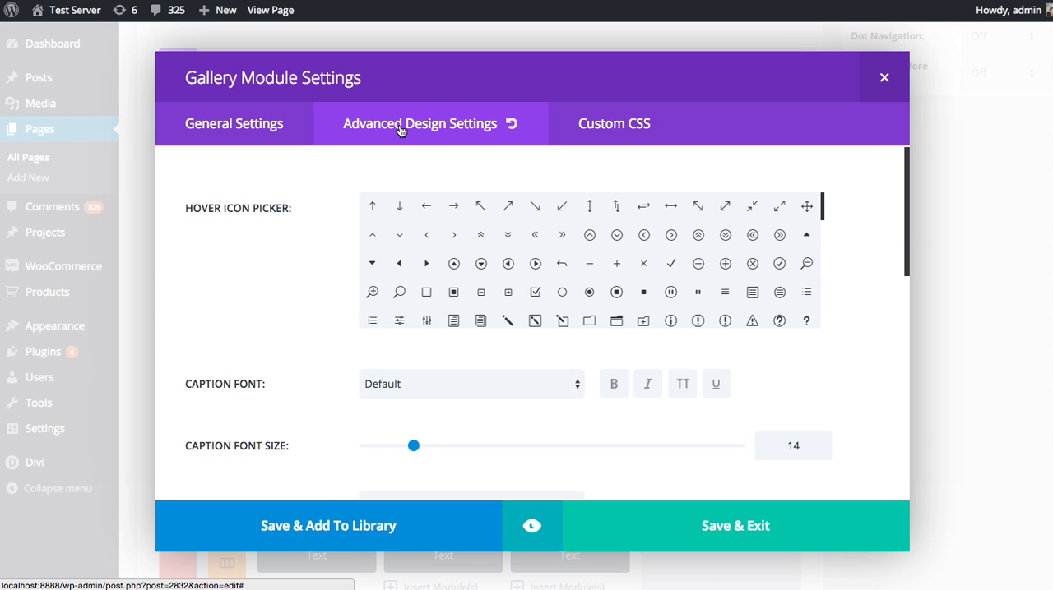
pyautogui.click(623, 132)
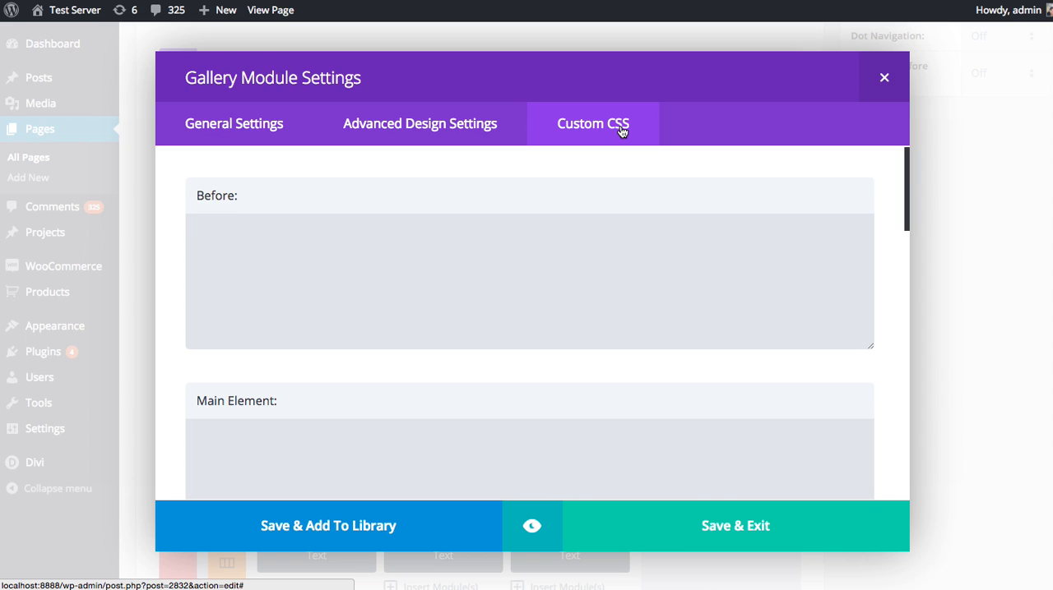
pyautogui.click(394, 268)
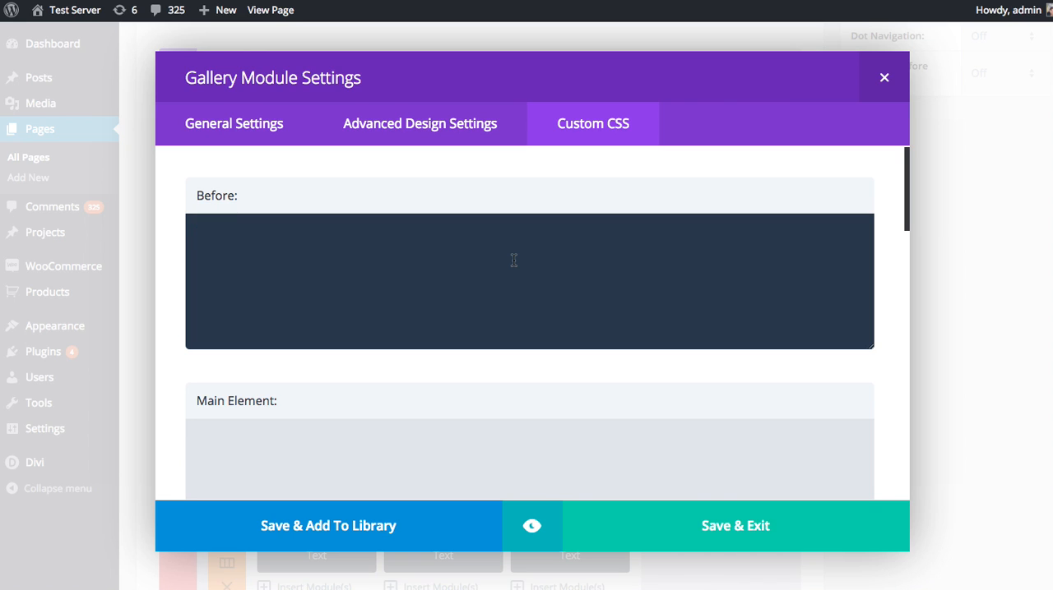
pyautogui.click(263, 134)
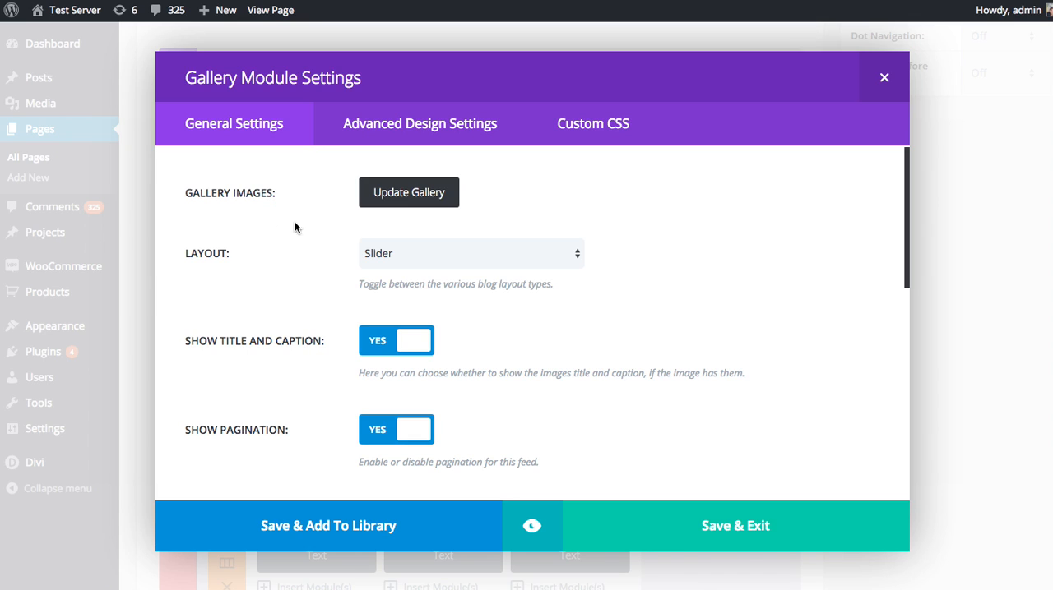
# Add the first four portrait photos from the media library to the gallery and update it.
pyautogui.click(417, 206)
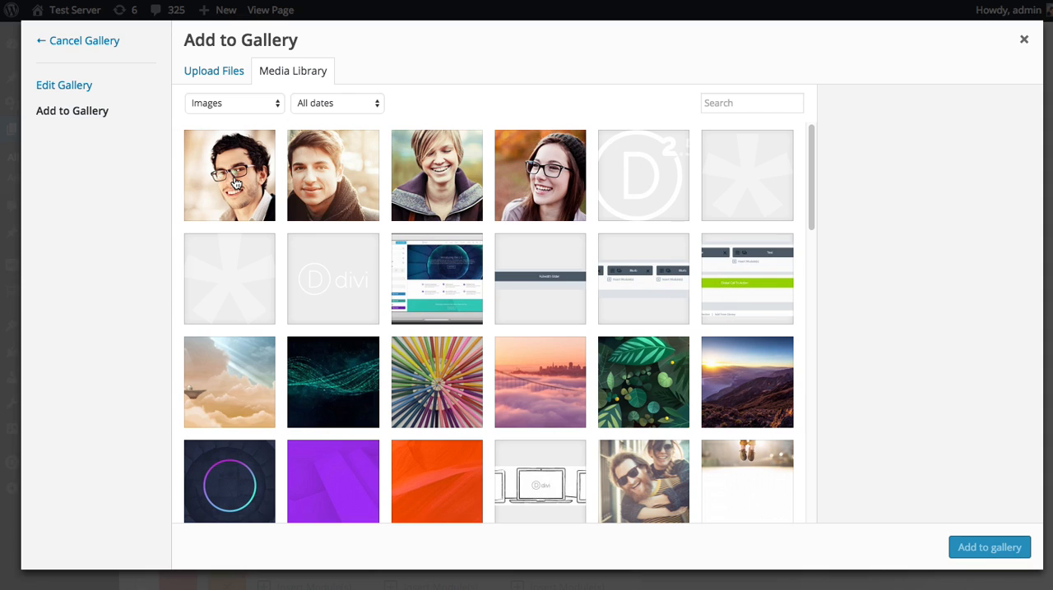
pyautogui.click(232, 180)
pyautogui.click(329, 183)
pyautogui.click(437, 183)
pyautogui.click(545, 185)
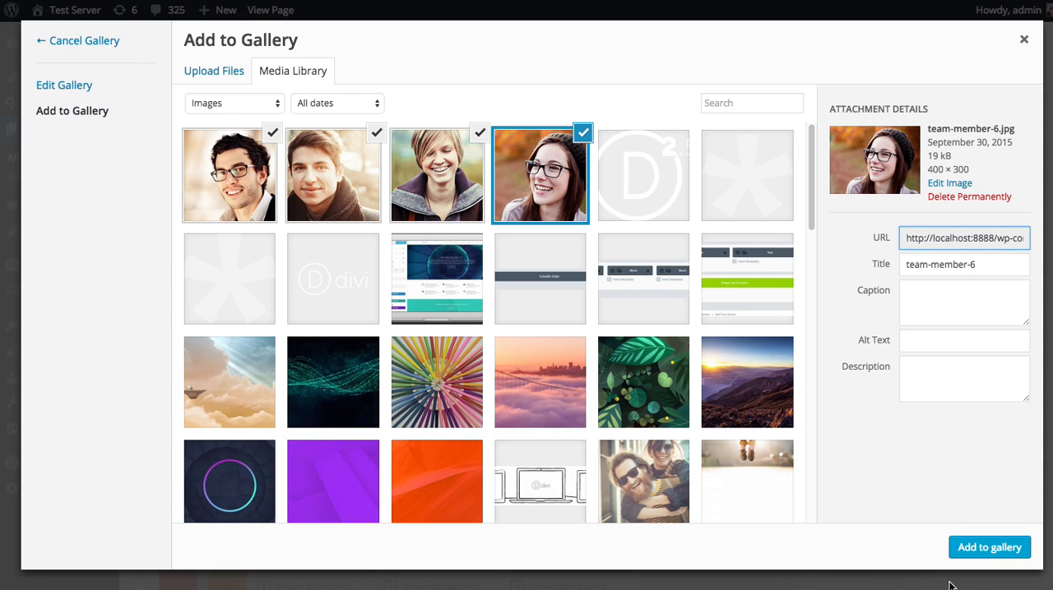
pyautogui.click(988, 550)
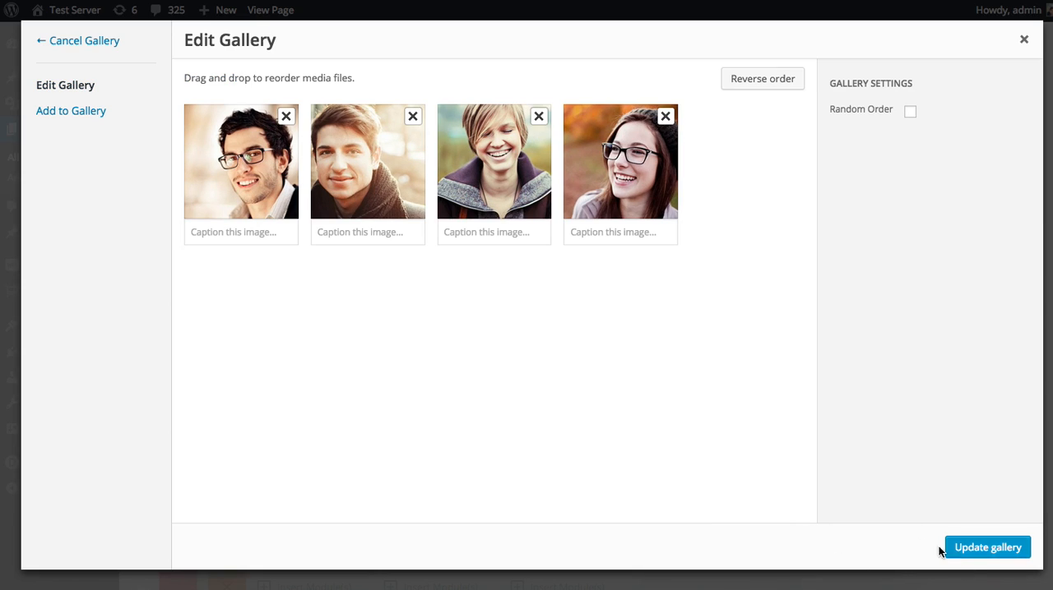
pyautogui.click(983, 549)
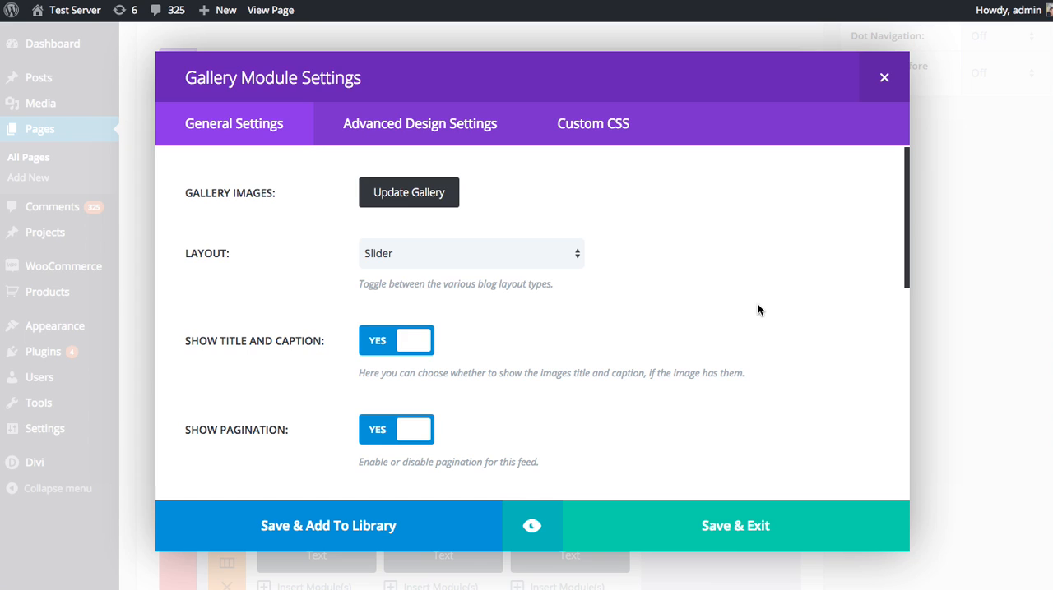
# Set the Gallery module's layout to Grid.
pyautogui.scroll(-1, 756, 306)
pyautogui.click(540, 260)
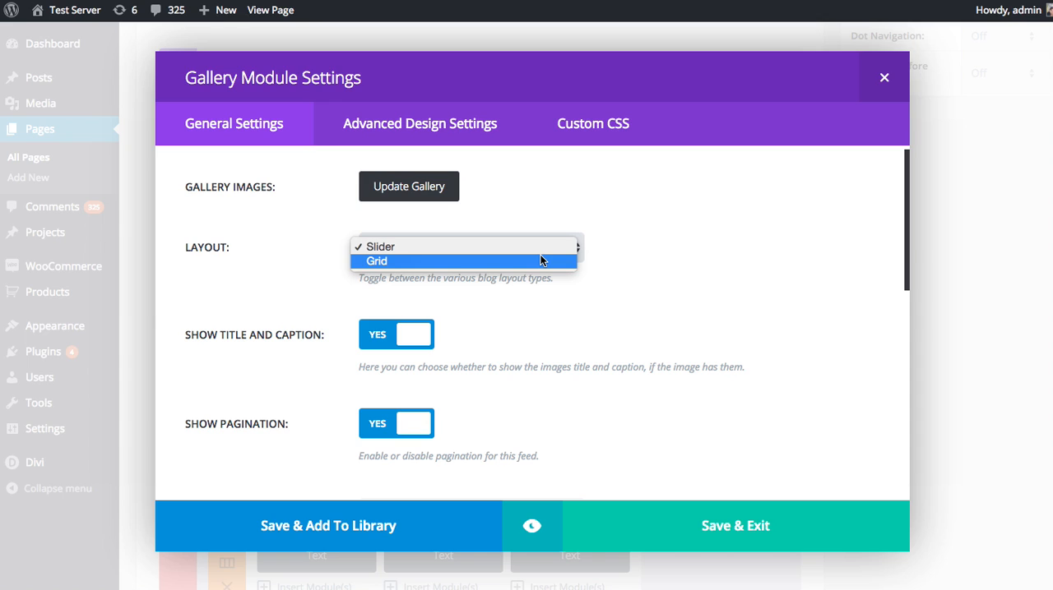
pyautogui.click(409, 263)
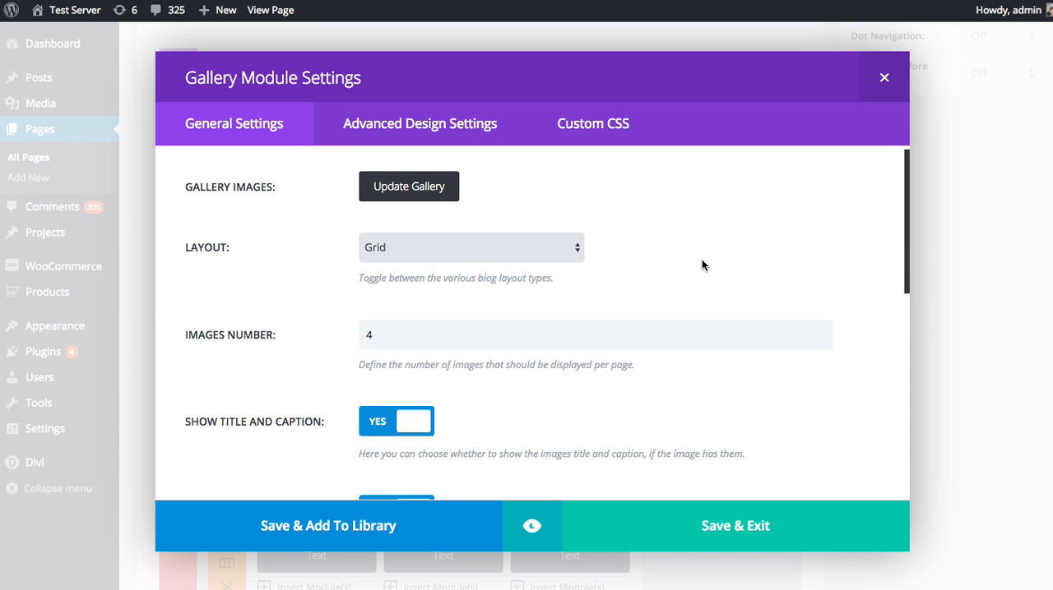
# Examine the Images Number setting that defines how many gallery images are displayed per page.
pyautogui.scroll(-1, 703, 257)
pyautogui.scroll(-1, 705, 259)
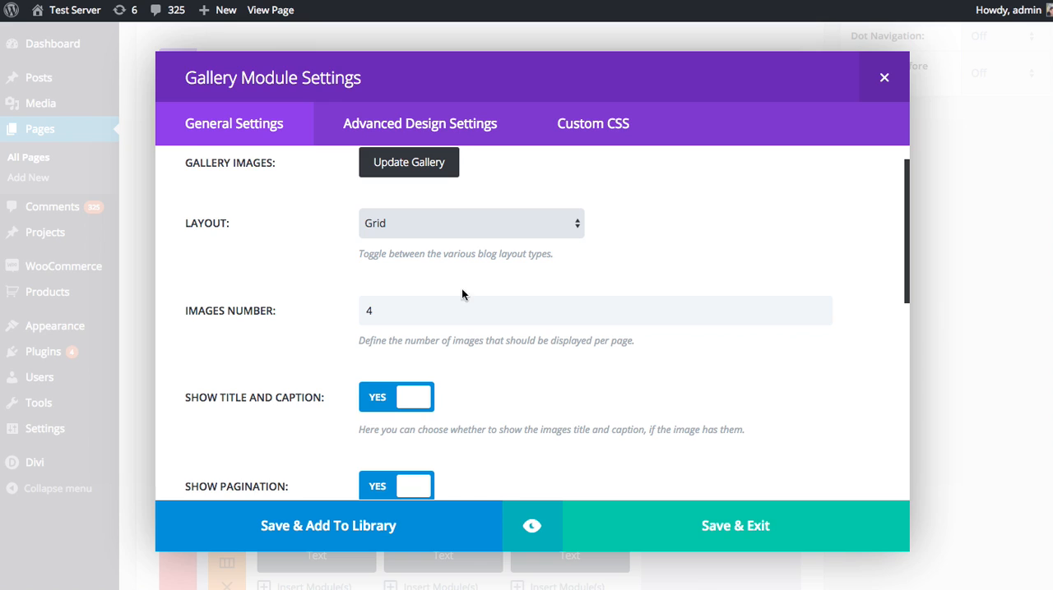
pyautogui.click(418, 306)
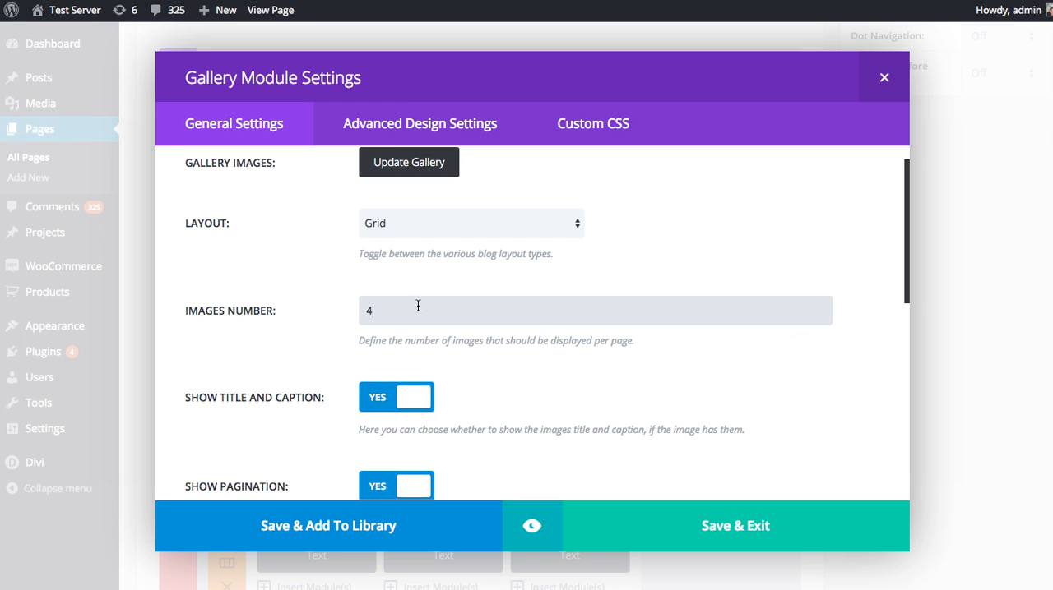
pyautogui.scroll(2, 418, 306)
pyautogui.scroll(-1, 482, 327)
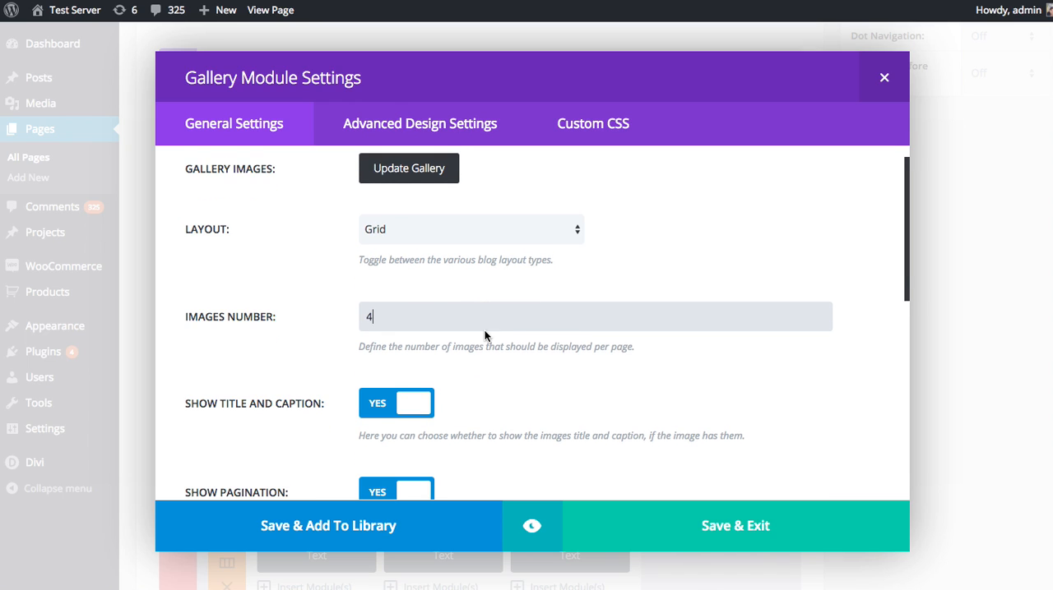
pyautogui.doubleClick(416, 315)
# Turn off both the title and caption display and the pagination for the gallery.
pyautogui.scroll(-3, 474, 305)
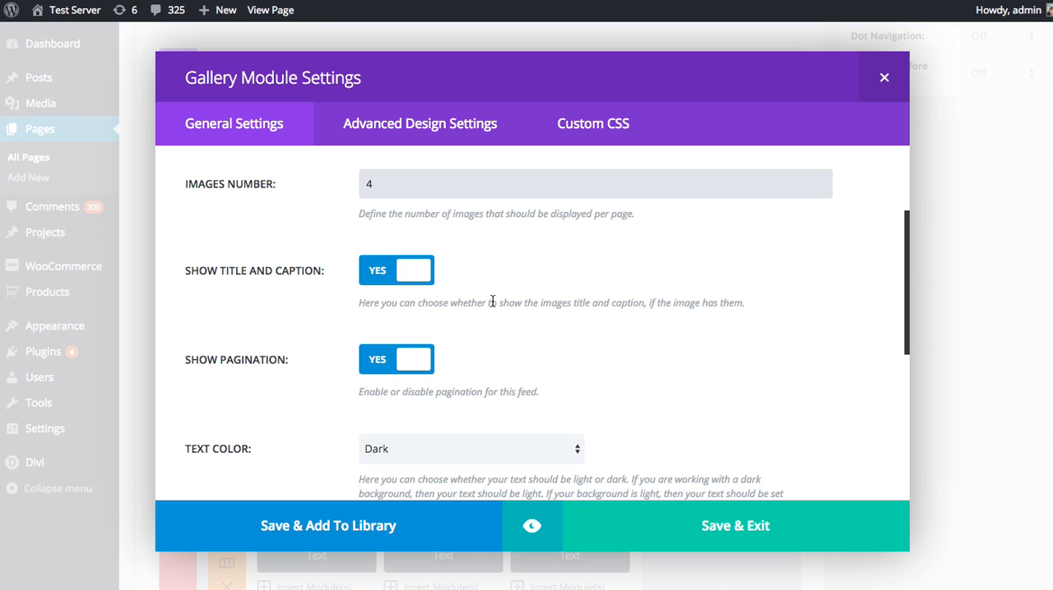
pyautogui.click(416, 279)
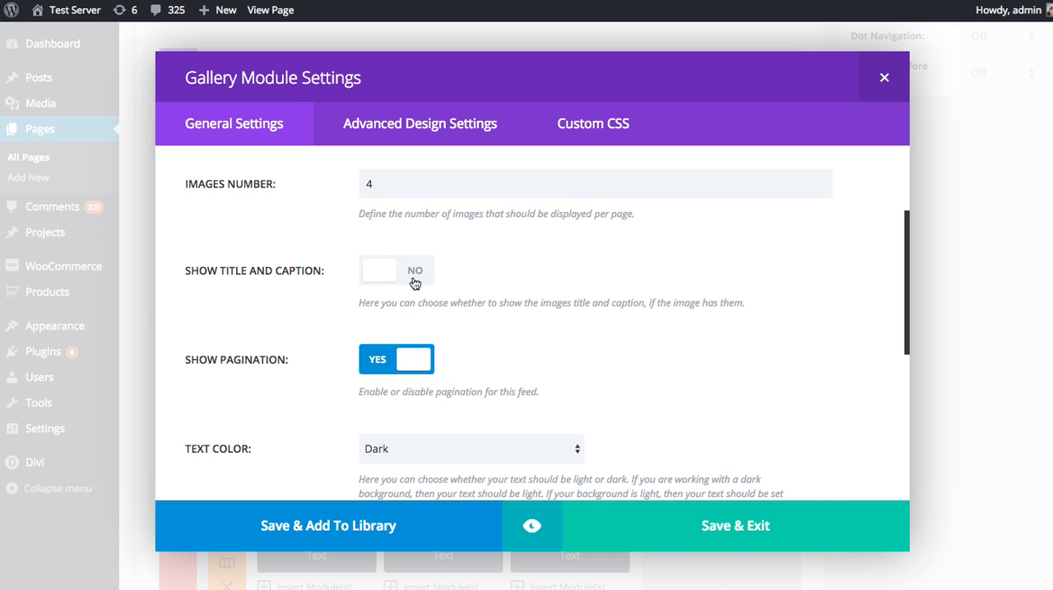
pyautogui.scroll(-1, 493, 275)
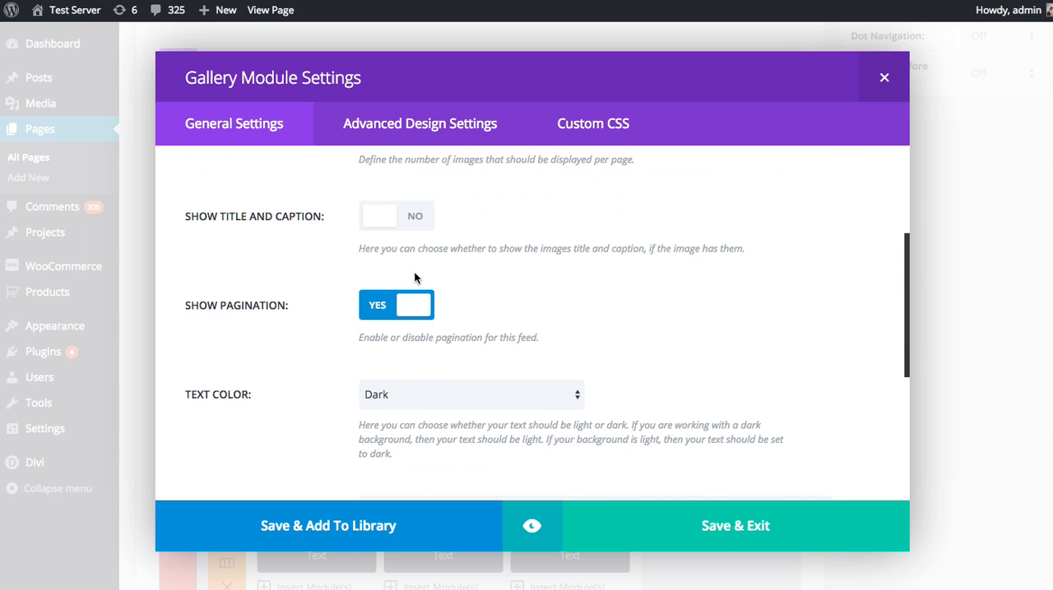
pyautogui.click(408, 307)
pyautogui.scroll(-2, 599, 297)
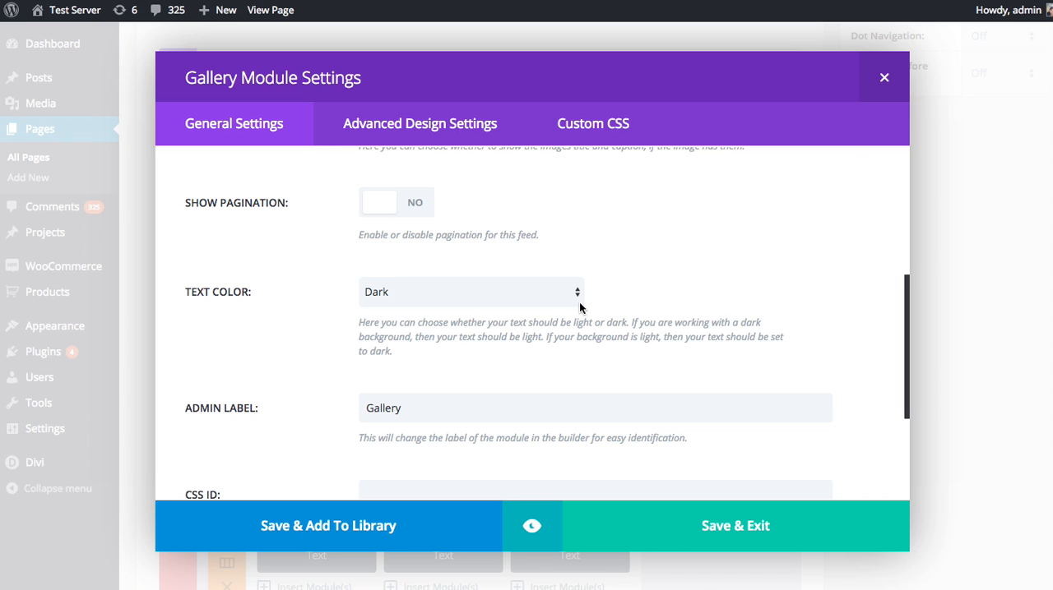
# Examine the remaining general settings of the Gallery module, including text color, admin label, CSS ID and CSS class.
pyautogui.scroll(1, 364, 352)
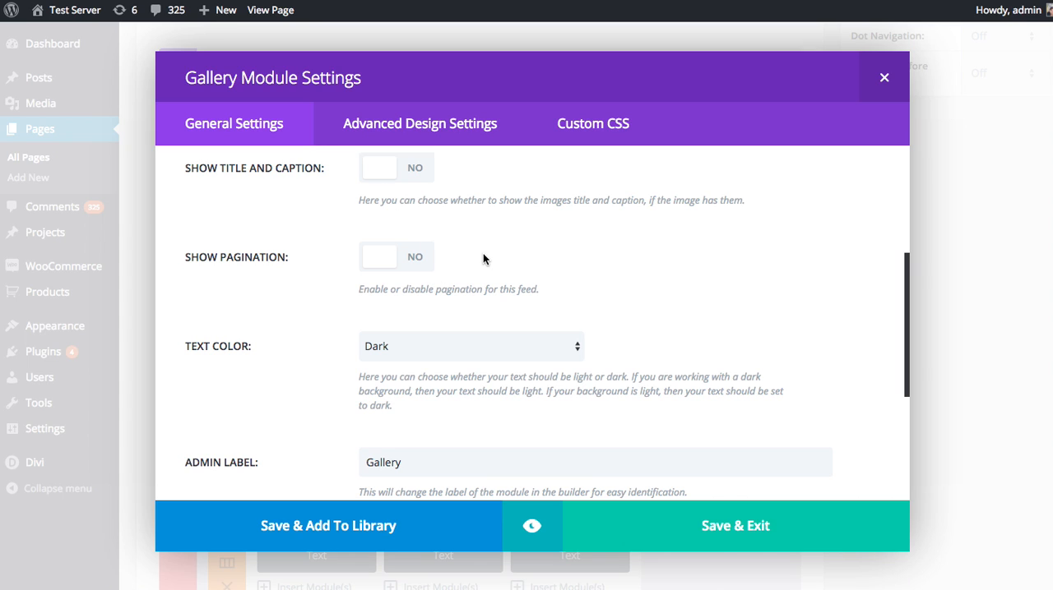
pyautogui.scroll(-3, 524, 256)
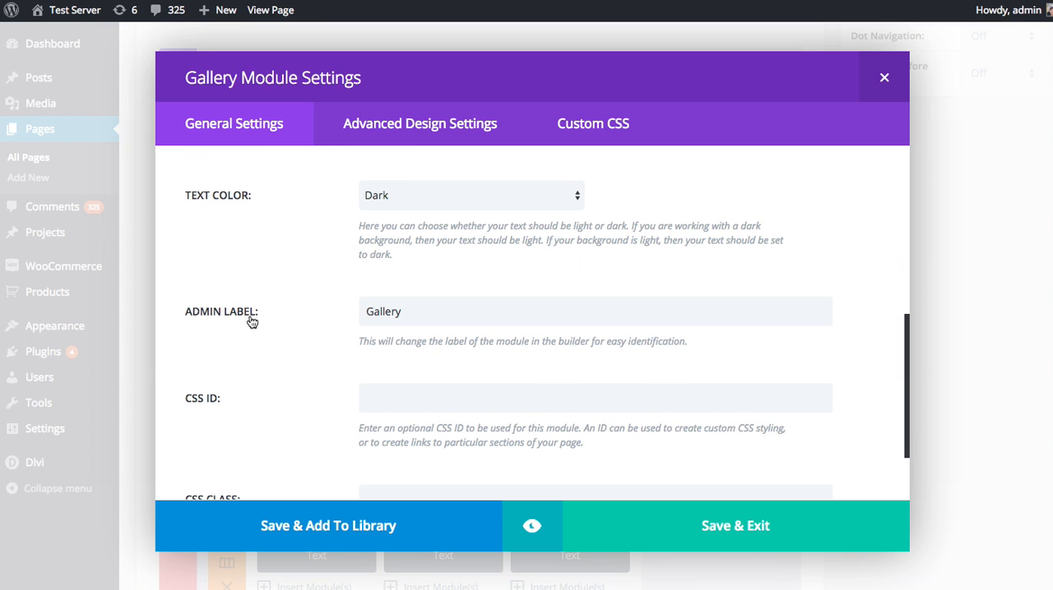
pyautogui.scroll(-1, 209, 321)
pyautogui.scroll(-1, 227, 306)
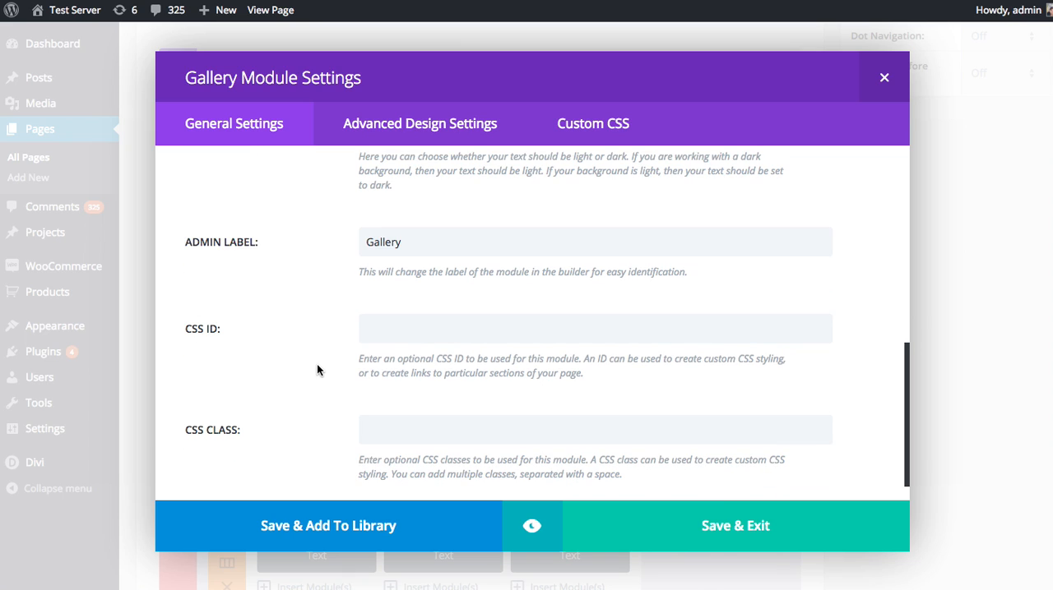
pyautogui.scroll(10, 321, 368)
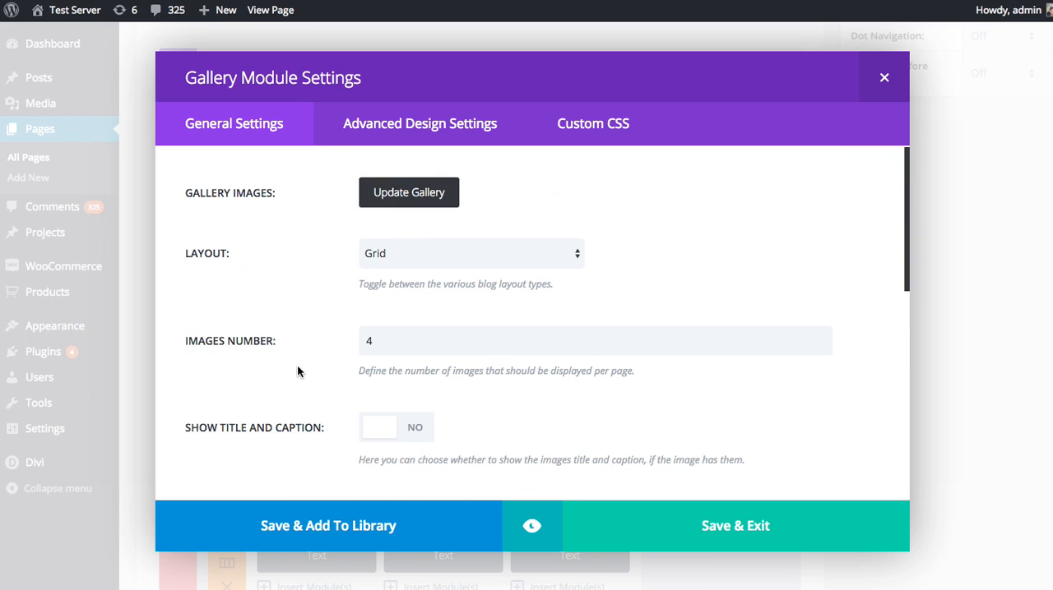
# Preview the grid gallery on the page at desktop, tablet and phone sizes, and return to the module settings.
pyautogui.click(532, 527)
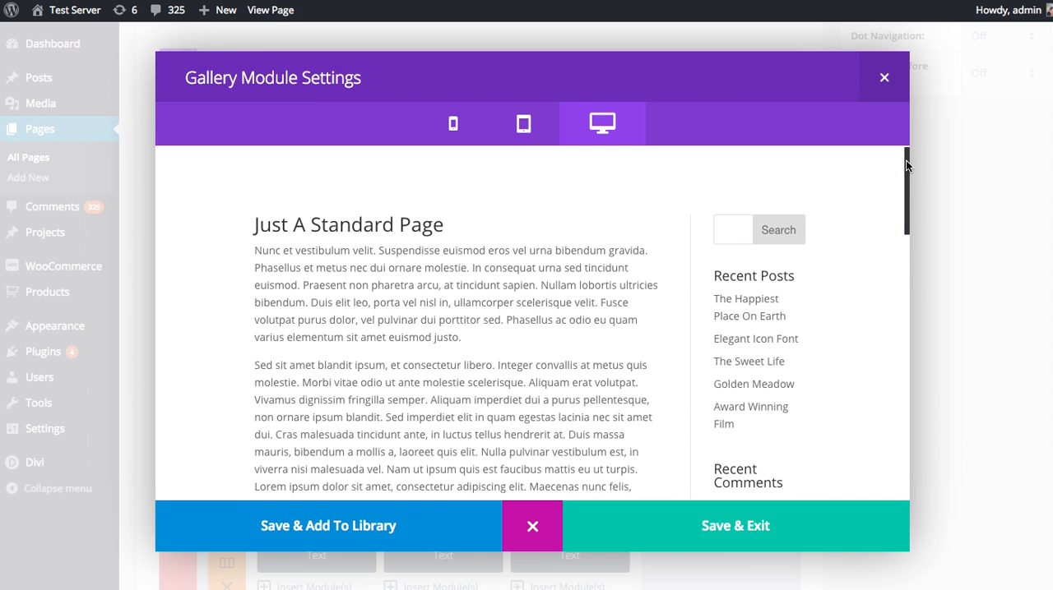
pyautogui.moveTo(906, 166); pyautogui.dragTo(905, 249)
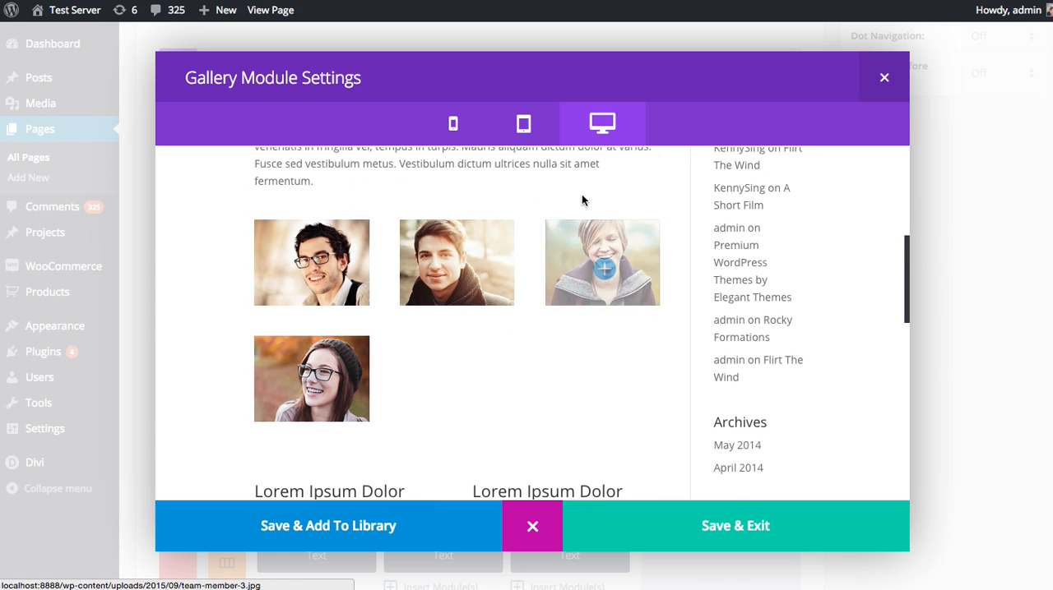
pyautogui.click(540, 131)
pyautogui.click(456, 132)
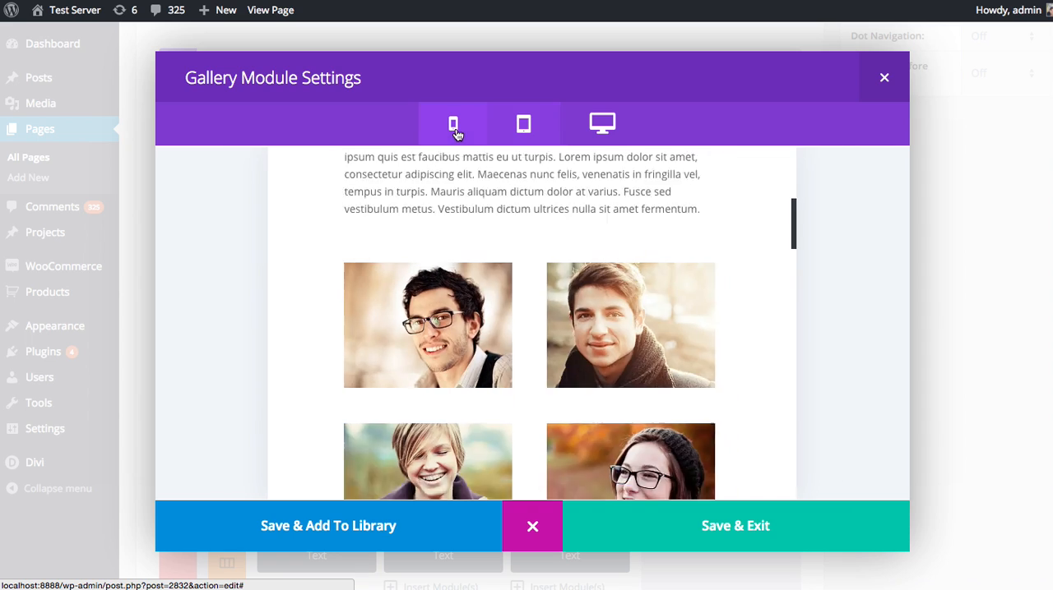
pyautogui.scroll(-10, 536, 254)
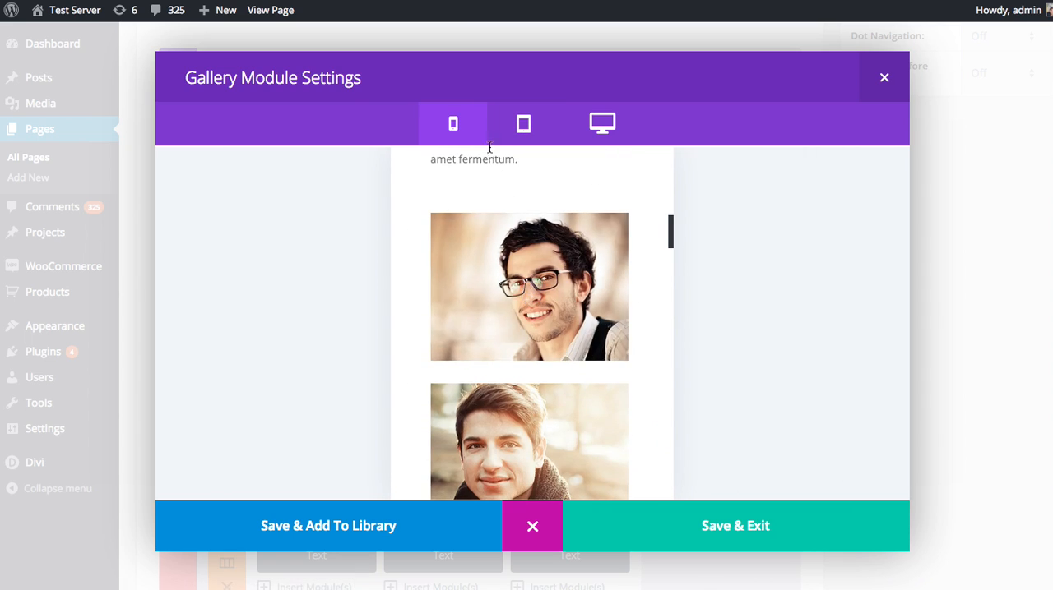
pyautogui.click(523, 123)
pyautogui.click(601, 123)
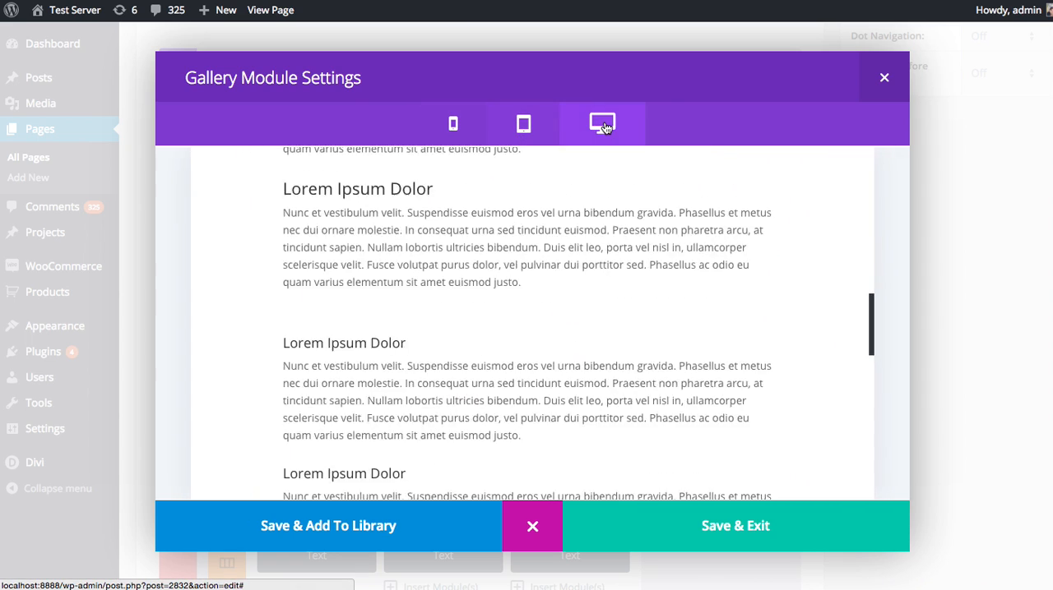
pyautogui.click(533, 526)
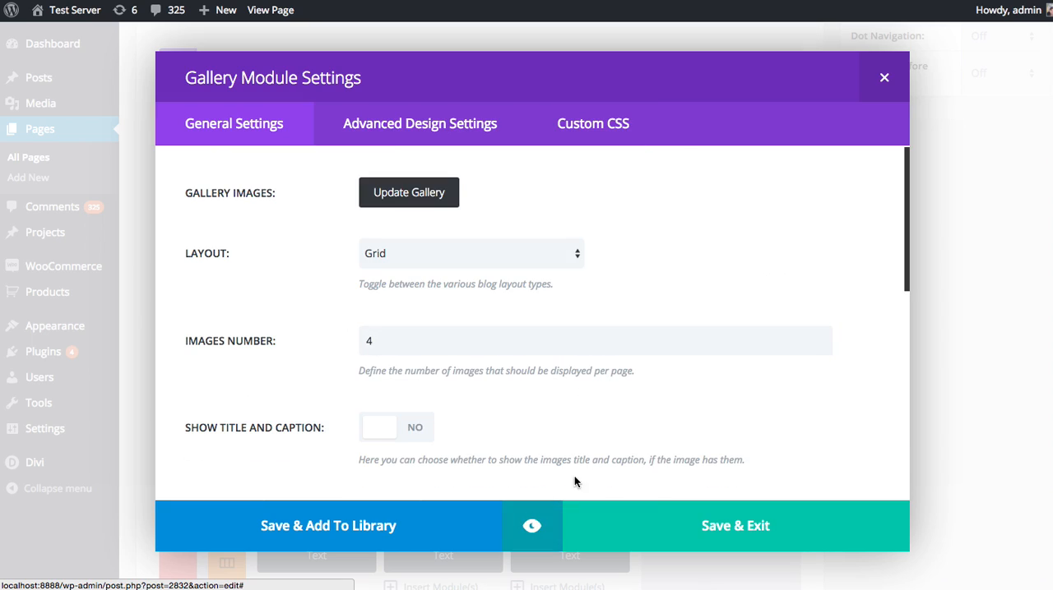
# Set the gallery layout to Slider and preview it on the page, advancing through the slides.
pyautogui.click(470, 258)
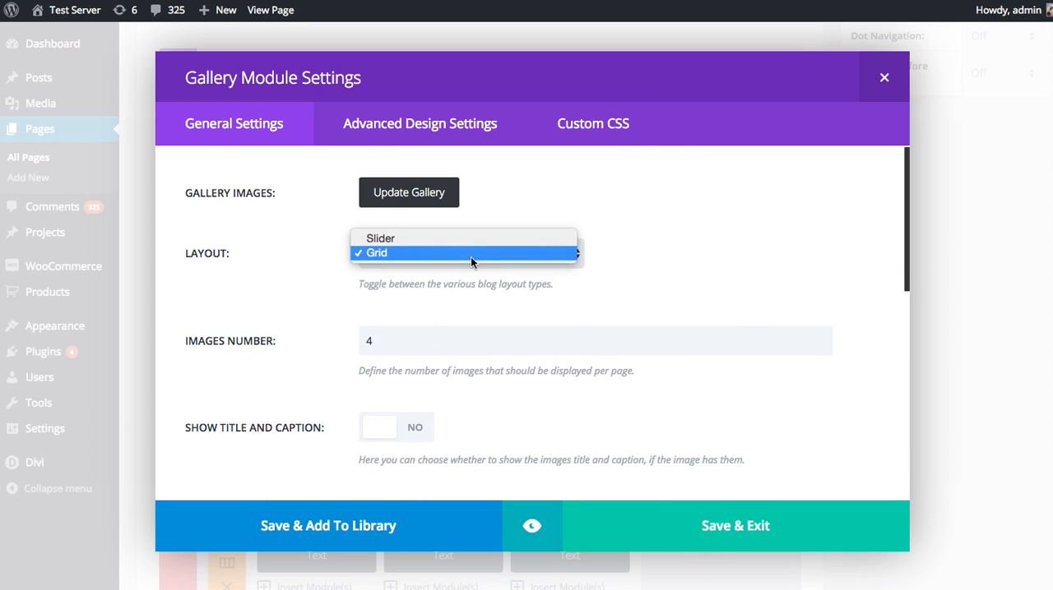
pyautogui.click(381, 238)
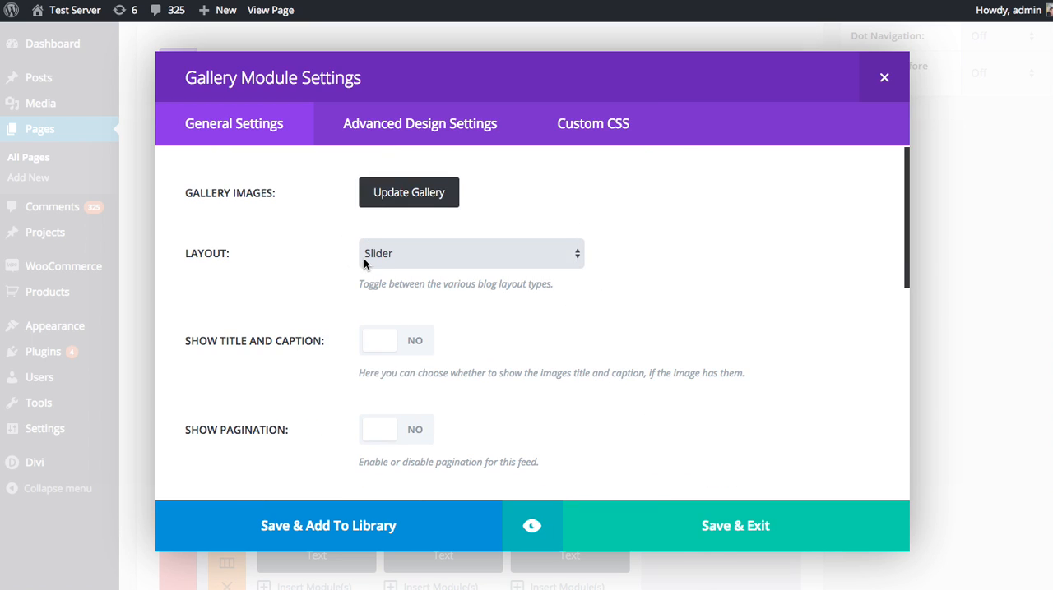
pyautogui.click(531, 526)
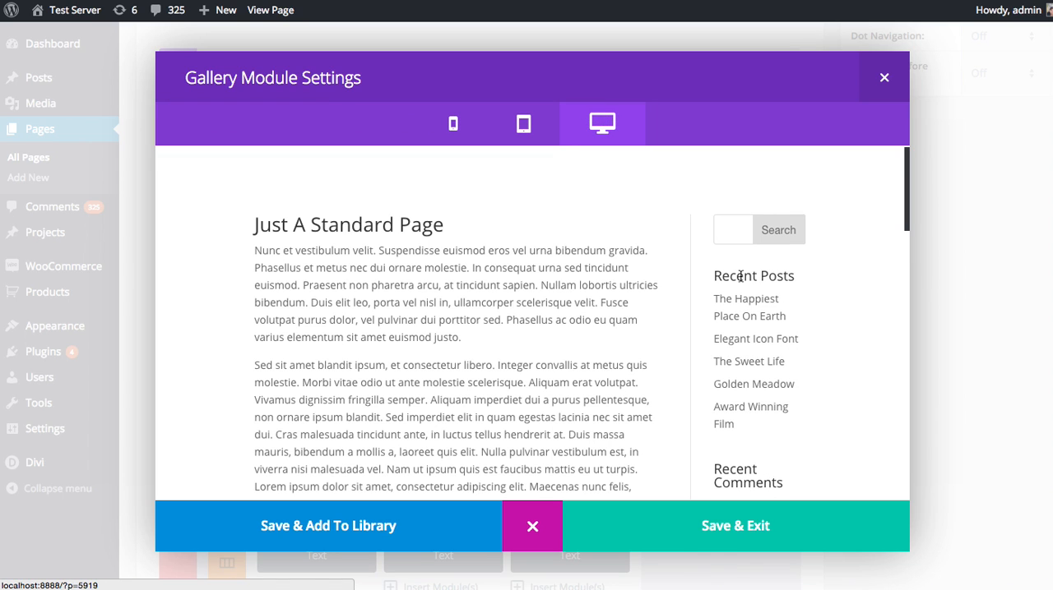
pyautogui.scroll(-10, 513, 331)
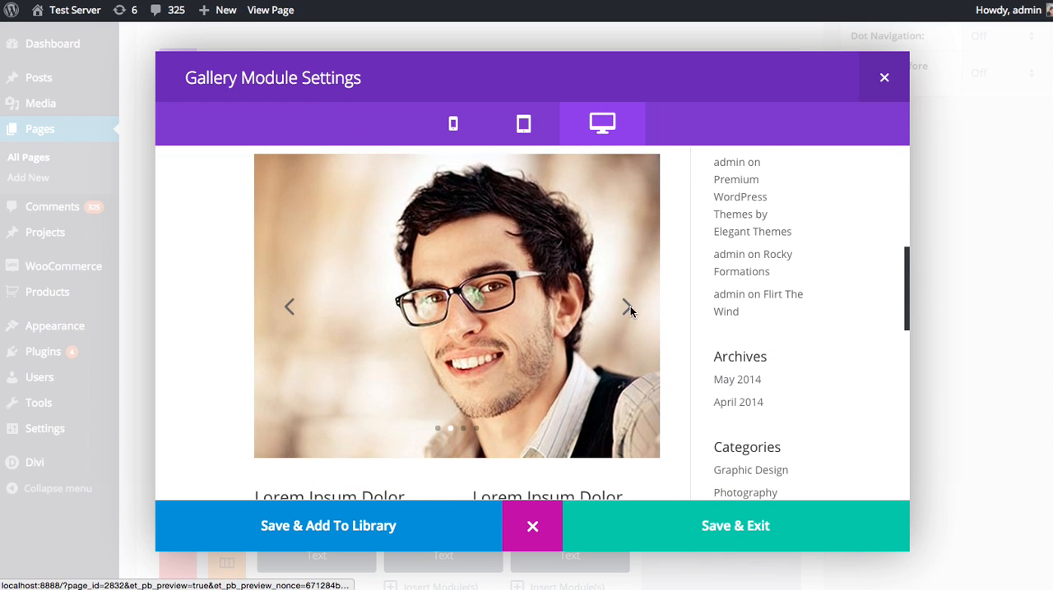
pyautogui.click(628, 307)
pyautogui.click(627, 310)
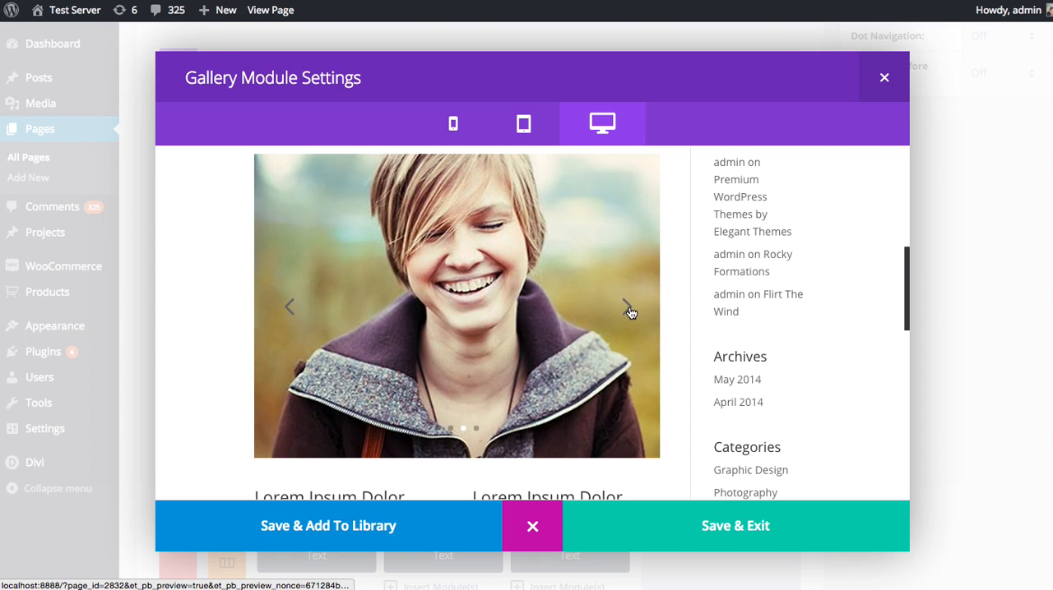
pyautogui.click(627, 308)
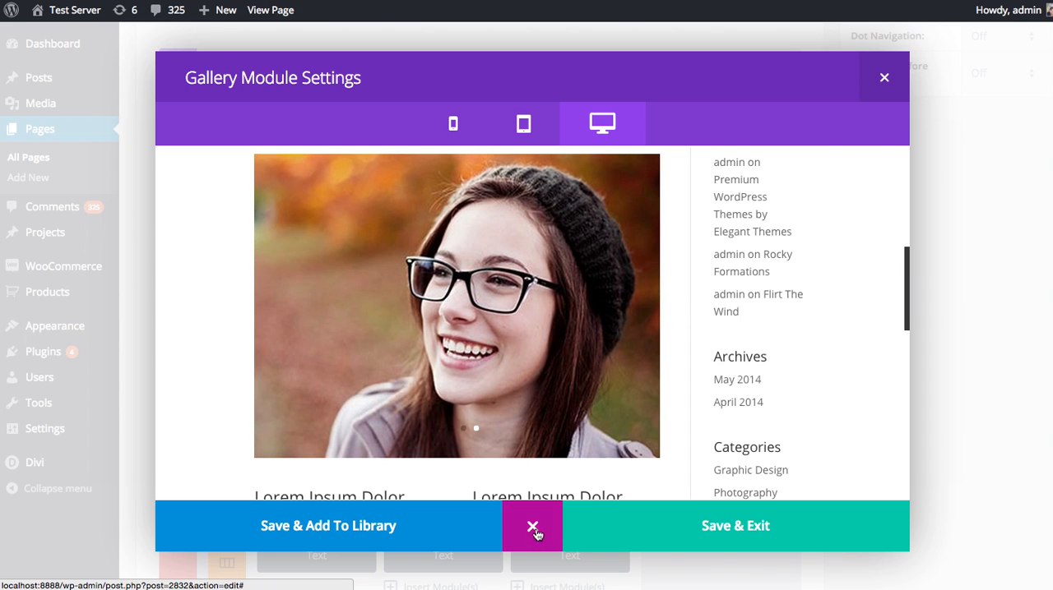
pyautogui.click(533, 530)
# Set the gallery layout back to Grid and preview the photo grid on the page.
pyautogui.click(426, 255)
pyautogui.click(416, 268)
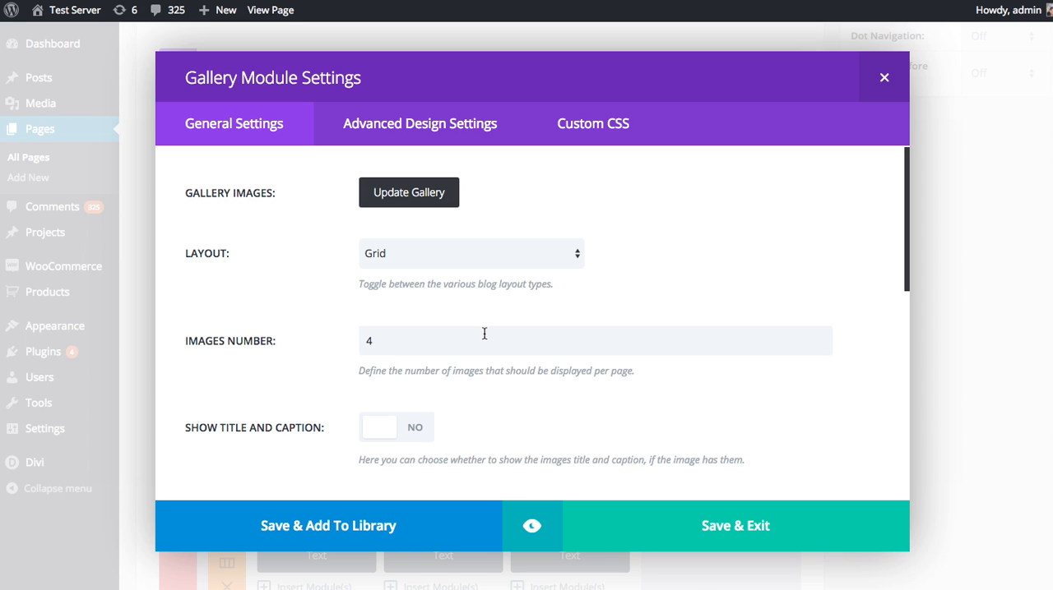
pyautogui.click(531, 526)
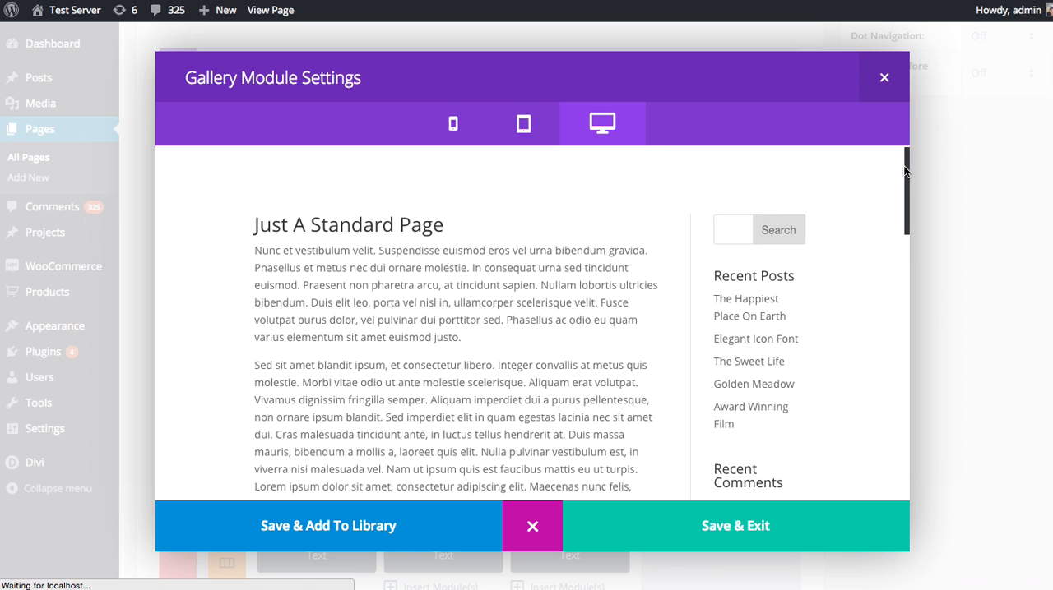
pyautogui.moveTo(905, 175); pyautogui.dragTo(907, 260)
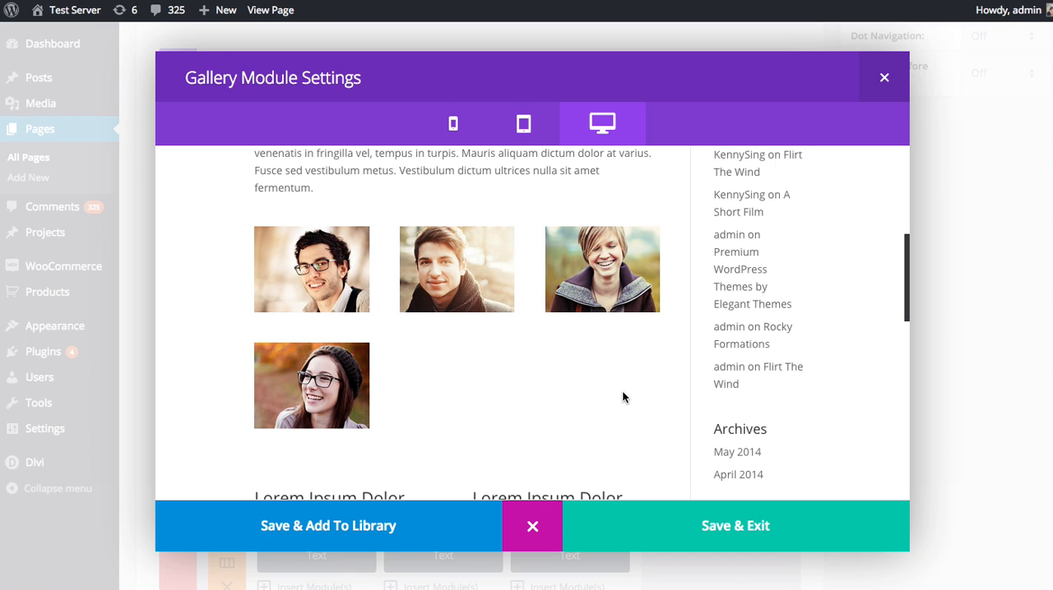
pyautogui.click(532, 527)
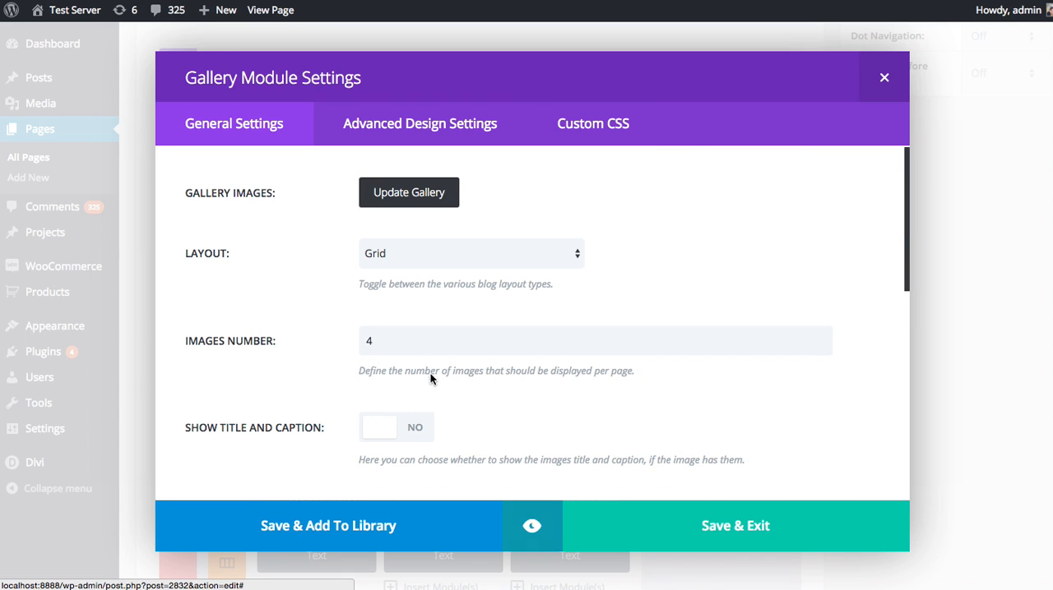
# Set the gallery's Images Number to 3 and turn on pagination.
pyautogui.doubleClick(397, 342)
pyautogui.write('3')
pyautogui.scroll(-1, 576, 362)
pyautogui.scroll(-2, 575, 362)
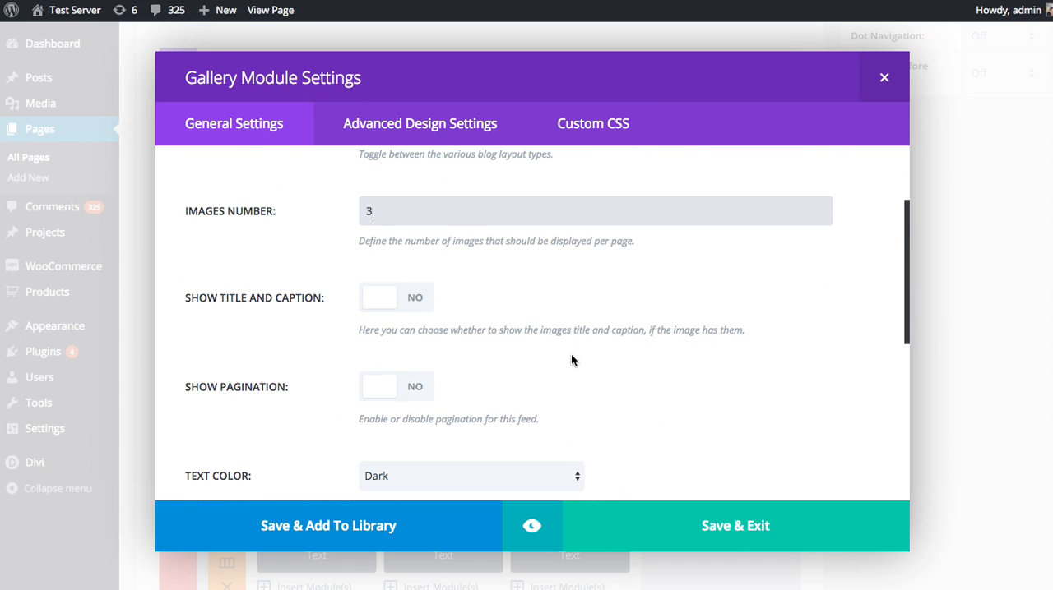
pyautogui.click(433, 386)
# Preview the paginated gallery, switching to page 2 and back to page 1, and close the preview.
pyautogui.click(532, 526)
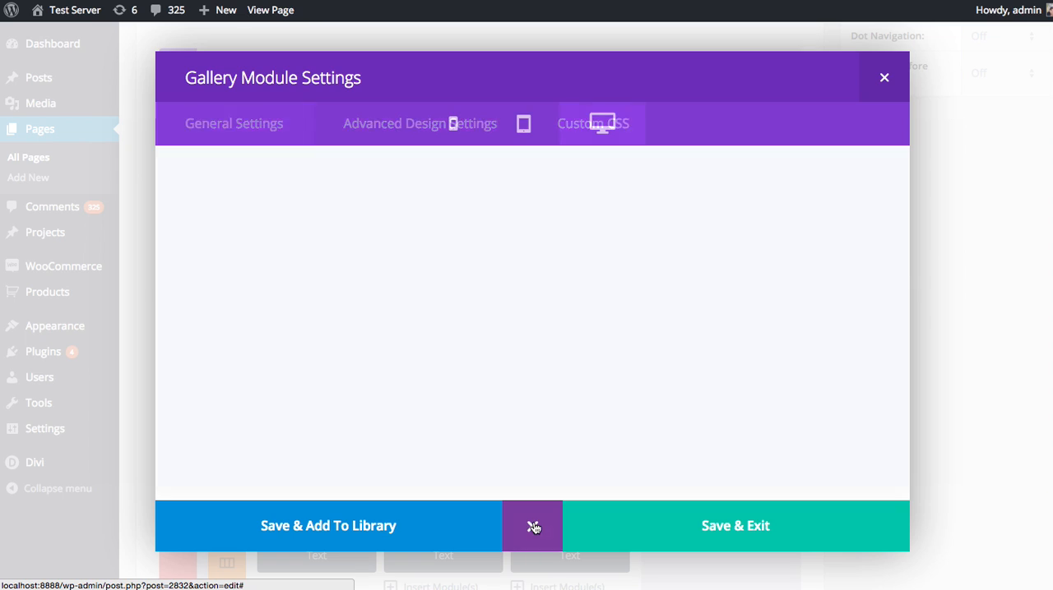
pyautogui.scroll(-5, 656, 312)
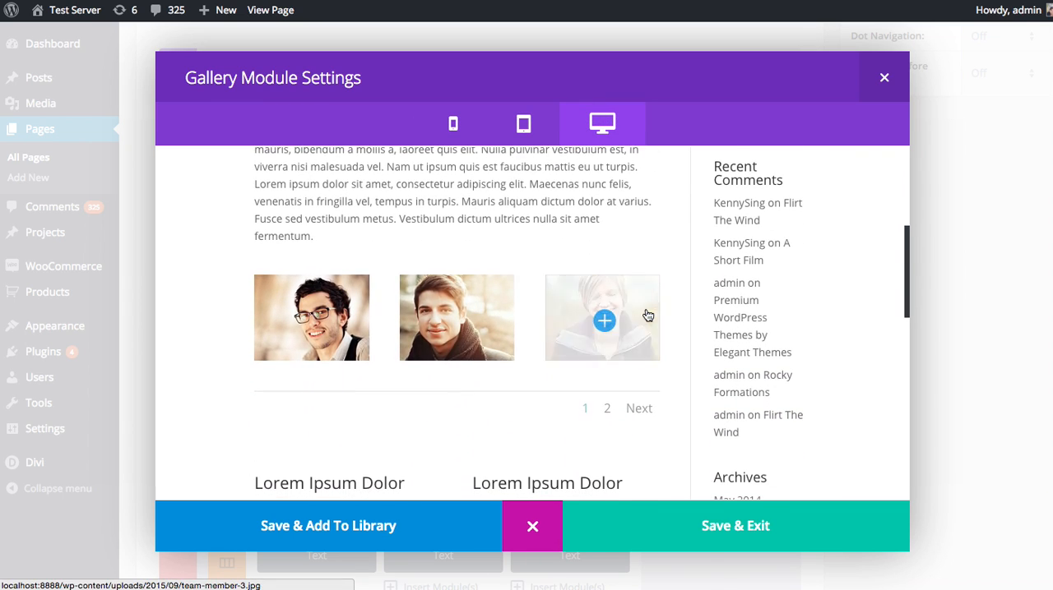
pyautogui.click(607, 409)
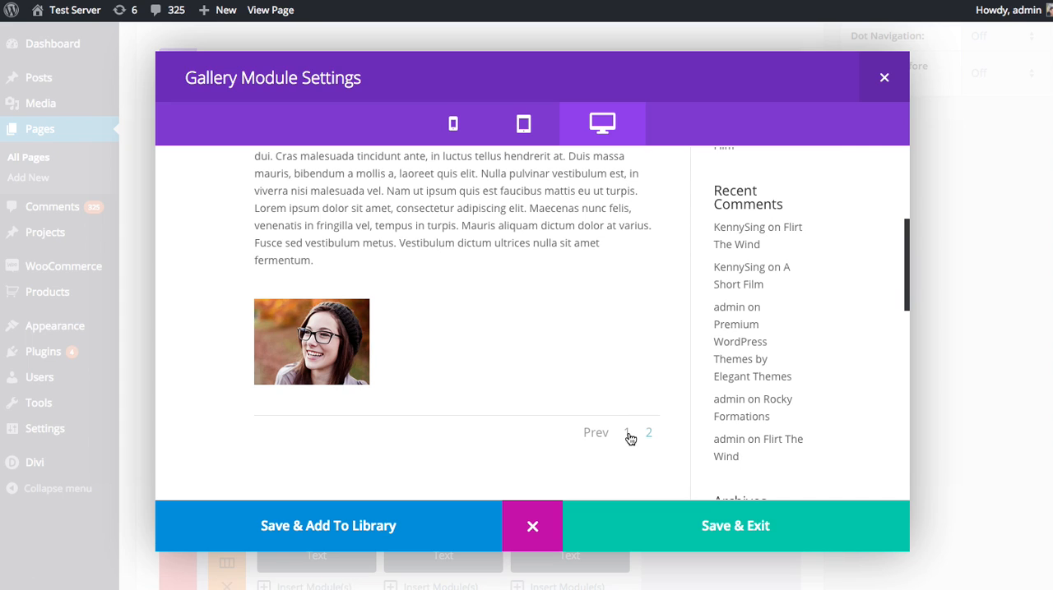
pyautogui.click(628, 431)
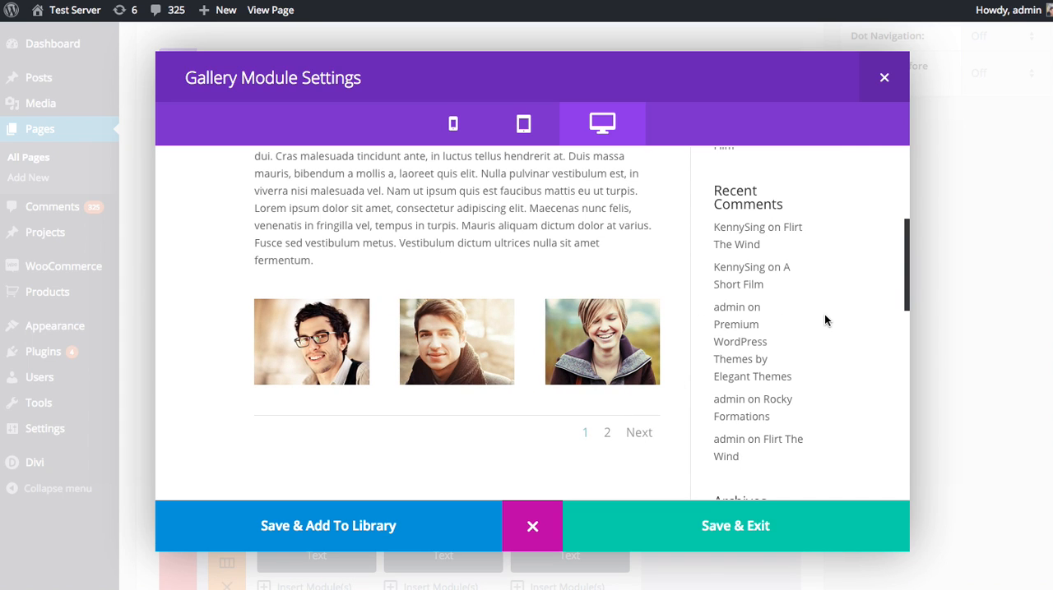
pyautogui.click(530, 518)
# Save the Gallery module settings and update the Page Right Sidebar page.
pyautogui.scroll(-5, 798, 247)
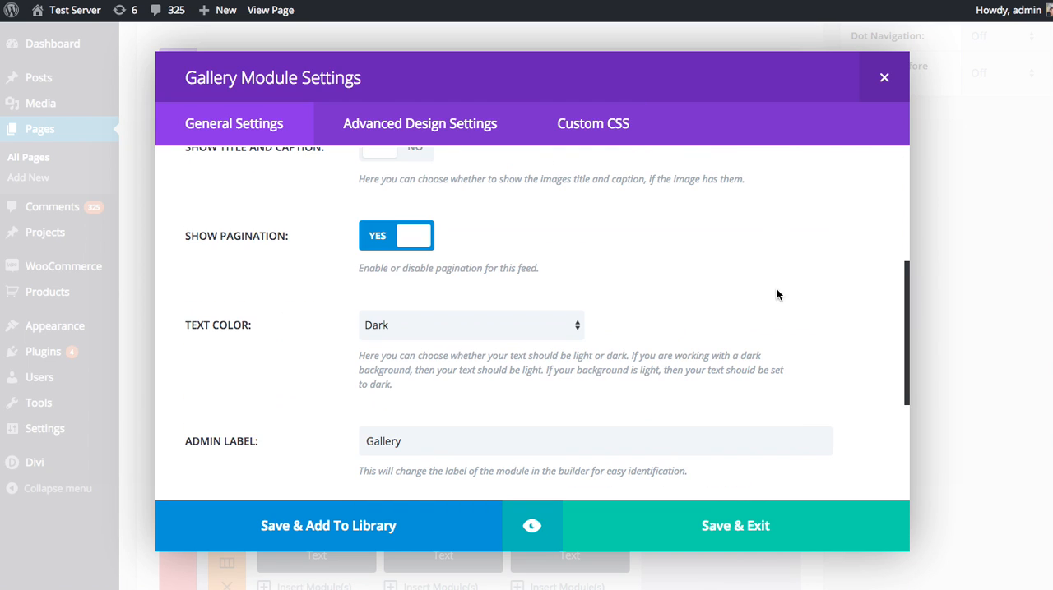
pyautogui.click(810, 525)
pyautogui.scroll(4, 987, 352)
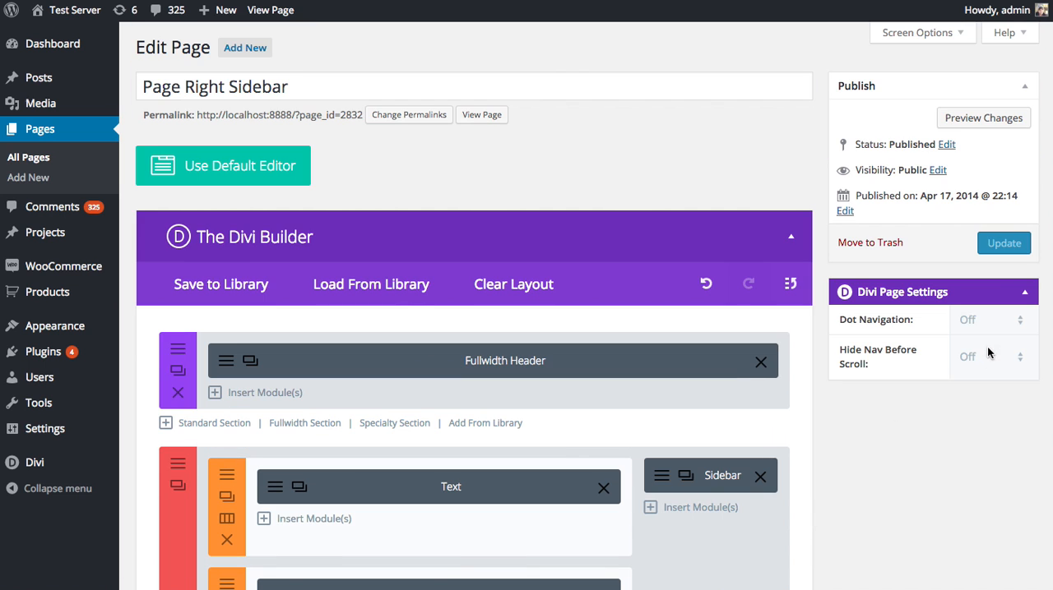
pyautogui.click(1007, 250)
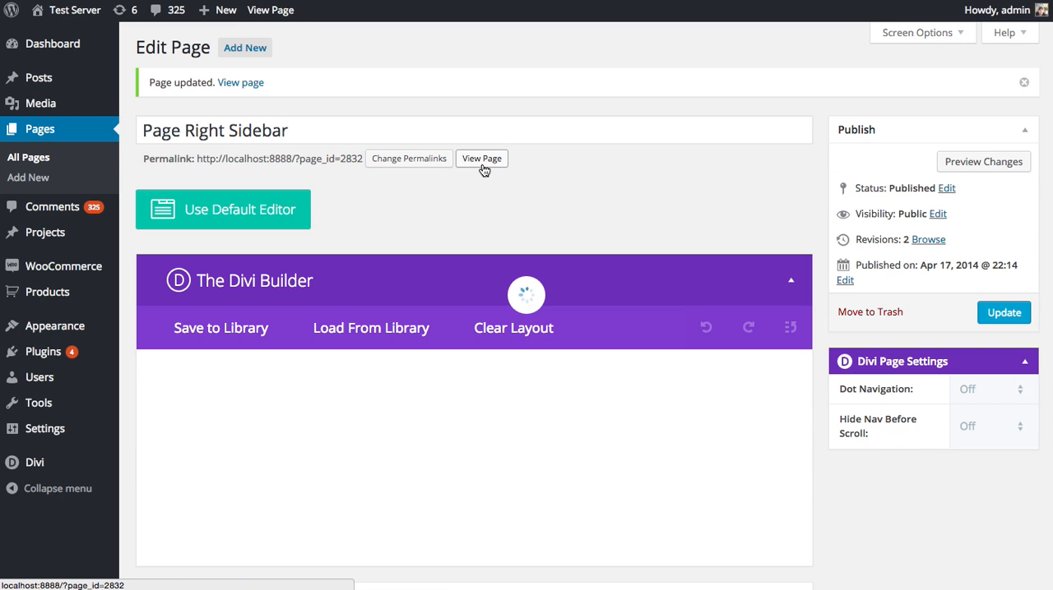
# View the published page and inspect the gallery grid, advancing to its second page of photos.
pyautogui.click(482, 160)
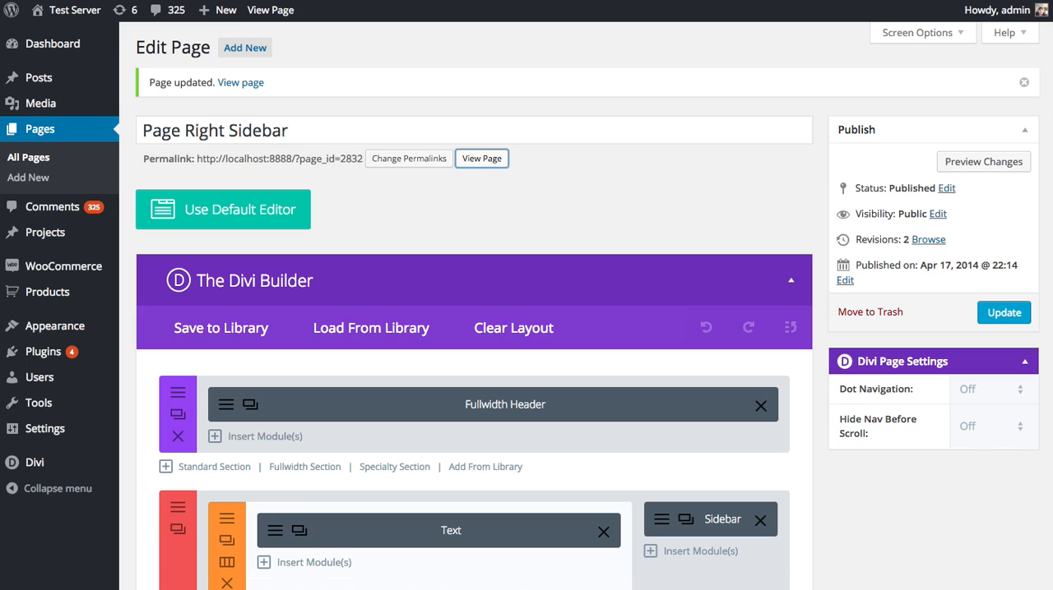
pyautogui.scroll(-4, 439, 310)
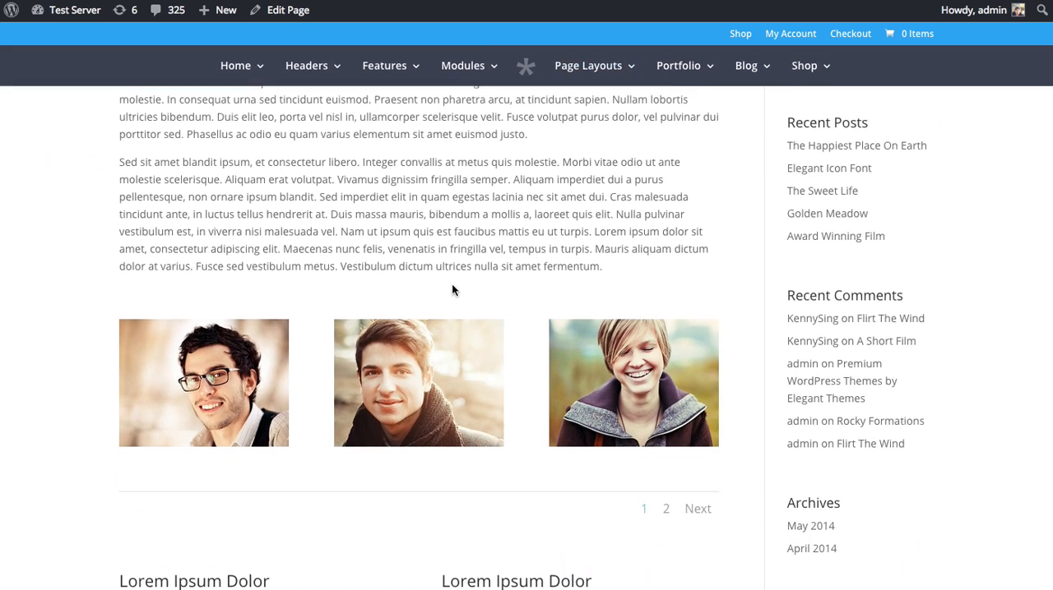
pyautogui.scroll(3, 645, 247)
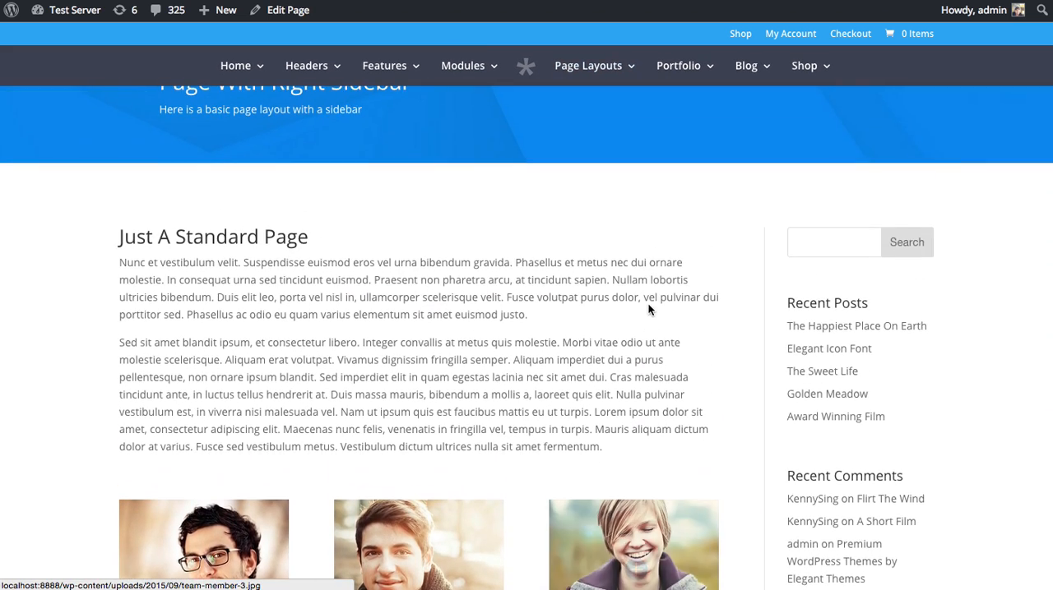
pyautogui.scroll(-2, 299, 361)
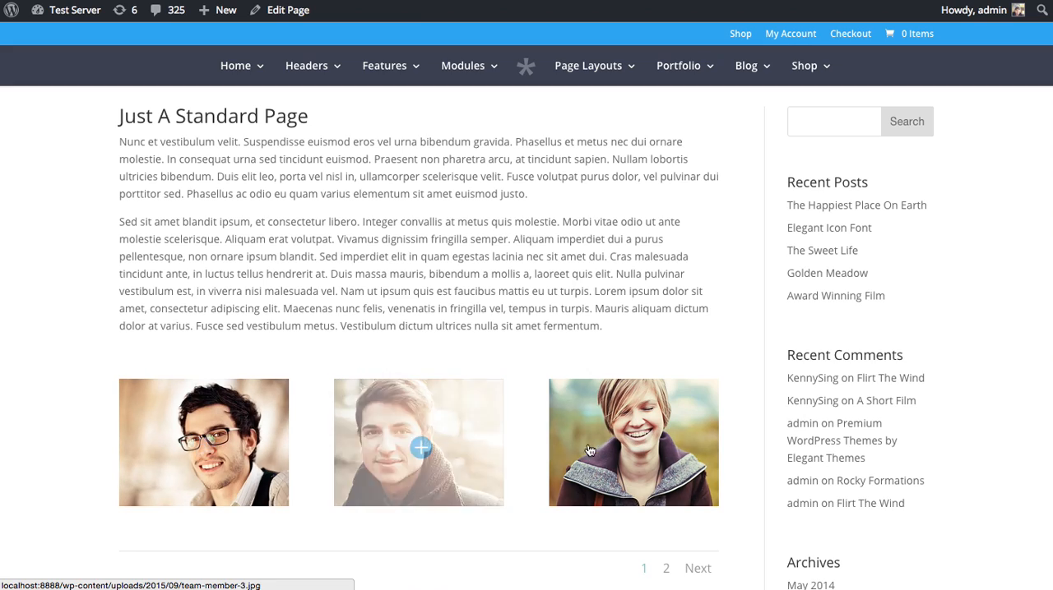
pyautogui.scroll(-3, 609, 300)
pyautogui.scroll(3, 453, 398)
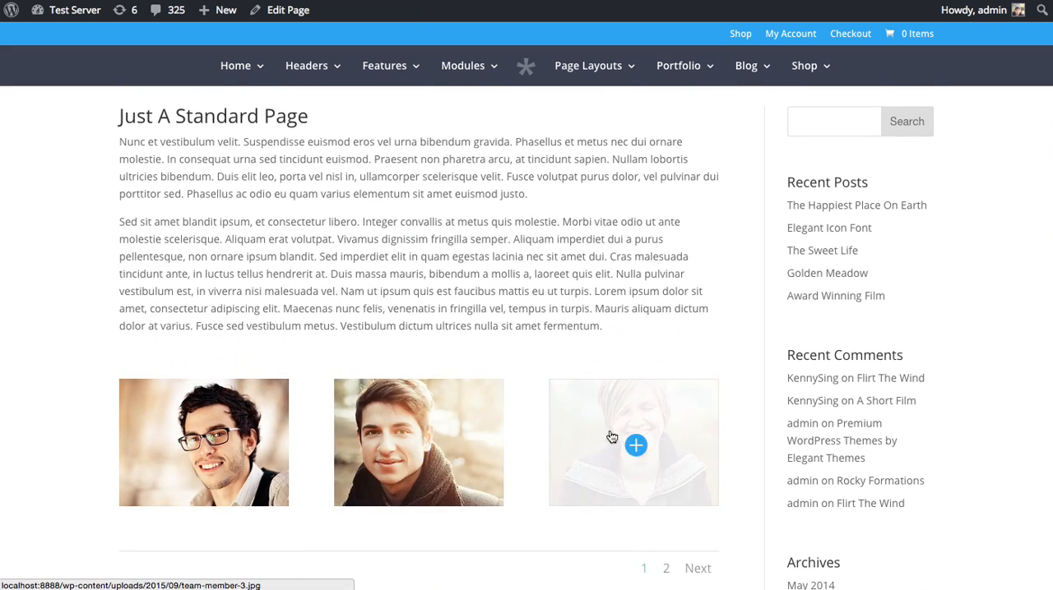
pyautogui.scroll(-2, 588, 532)
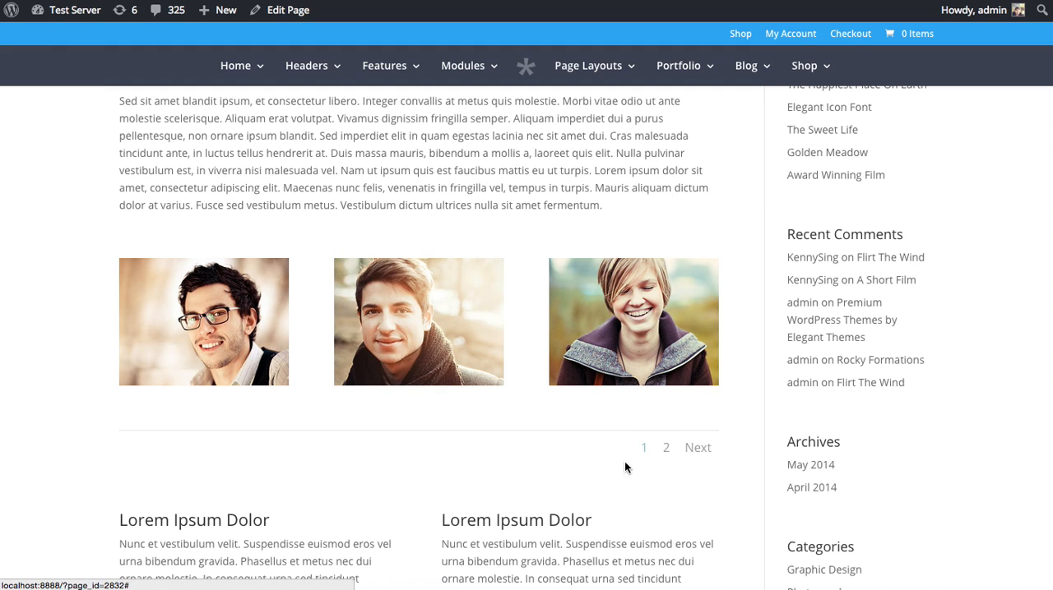
pyautogui.click(705, 451)
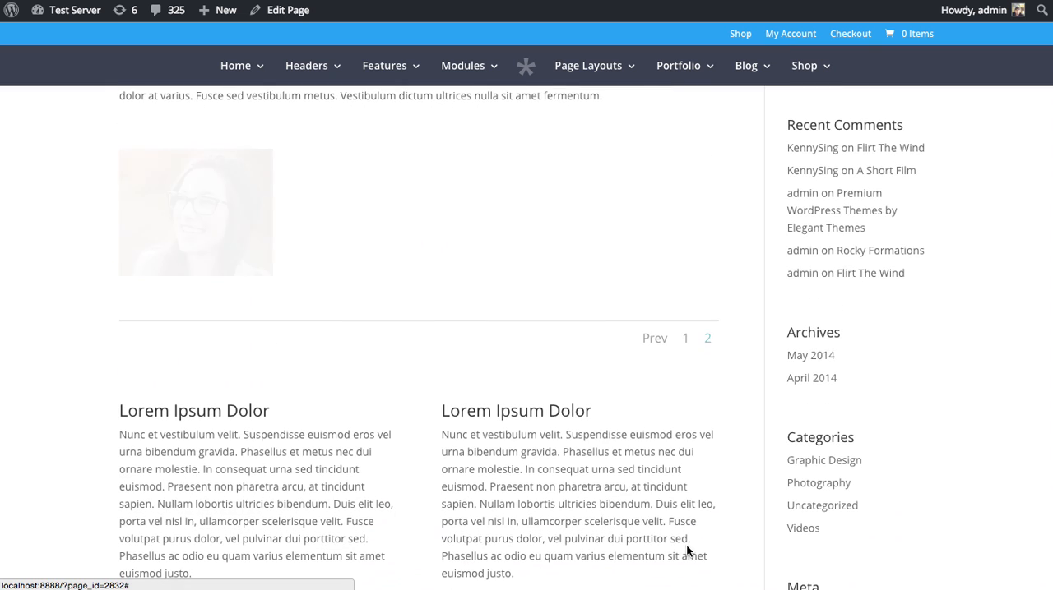
# Return the published gallery to its first page of photos and review the grid.
pyautogui.click(657, 341)
pyautogui.click(698, 338)
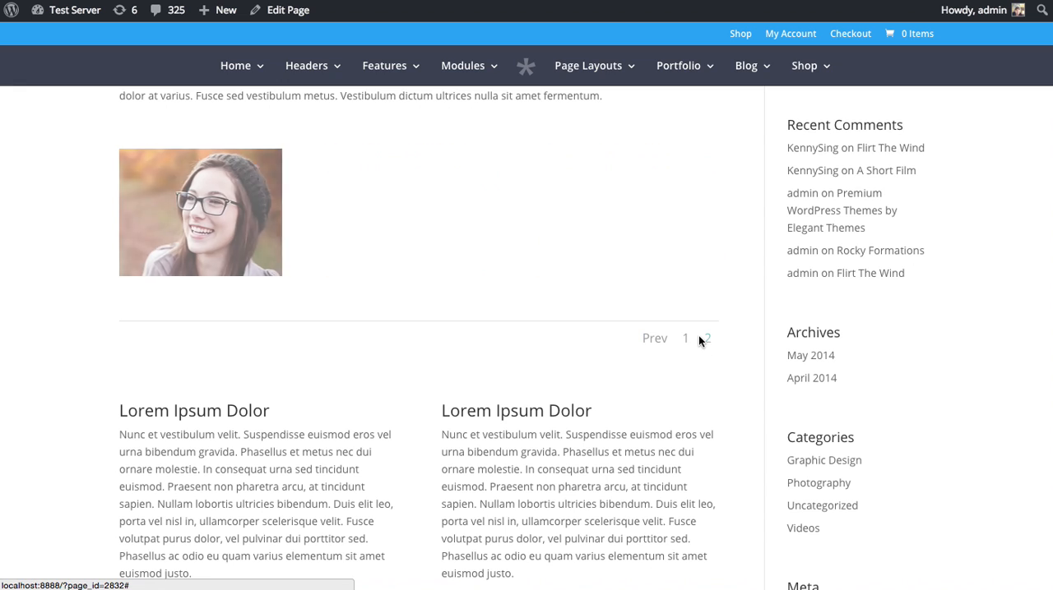
pyautogui.click(683, 340)
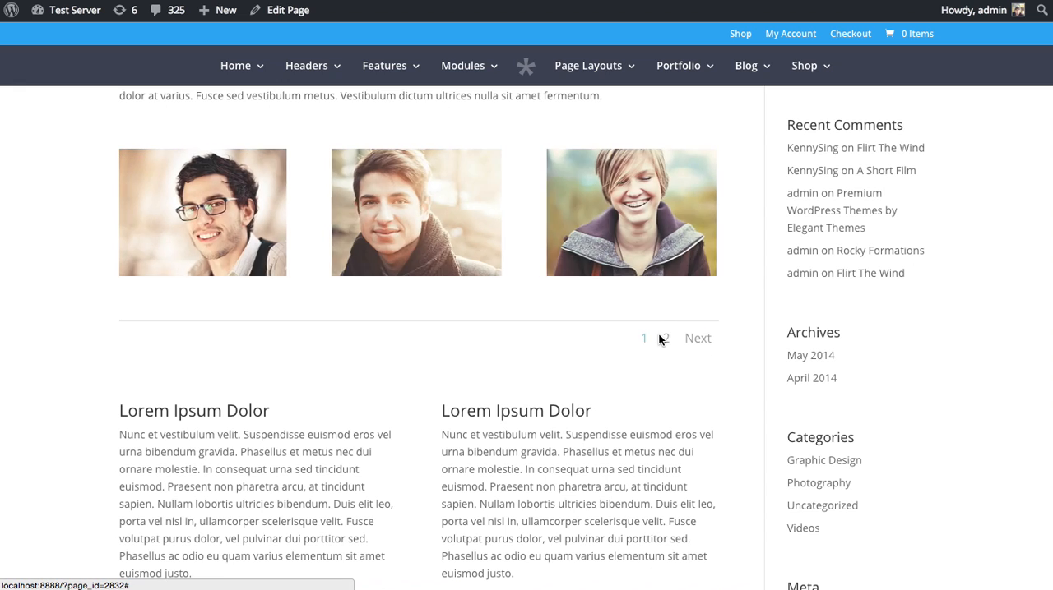
pyautogui.scroll(3, 656, 349)
pyautogui.scroll(-1, 651, 351)
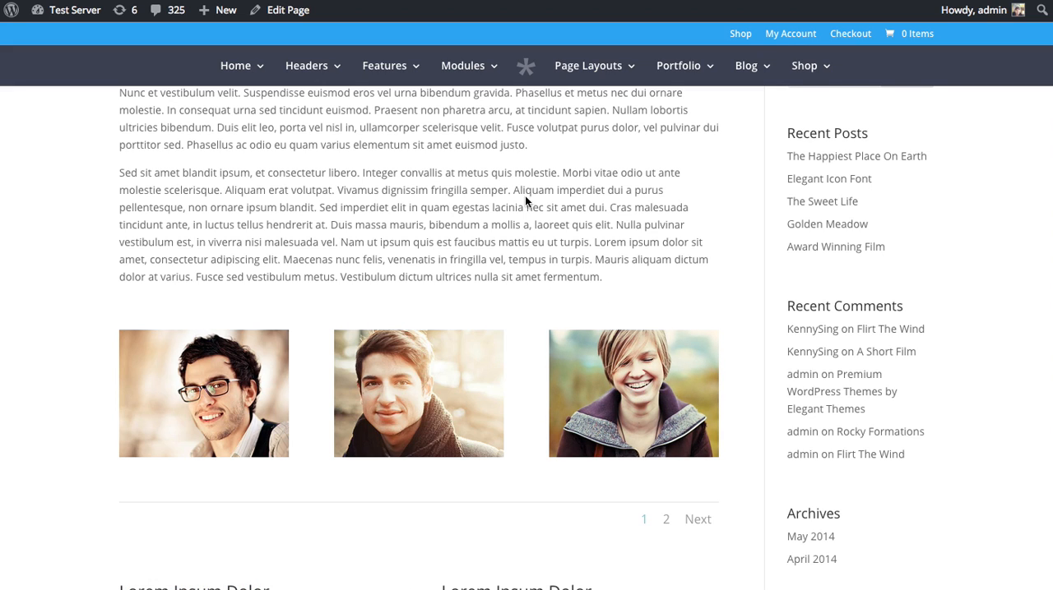
# Return to the page editor and open the Gallery module's advanced design settings.
pyautogui.click(355, 0)
pyautogui.scroll(-5, 633, 140)
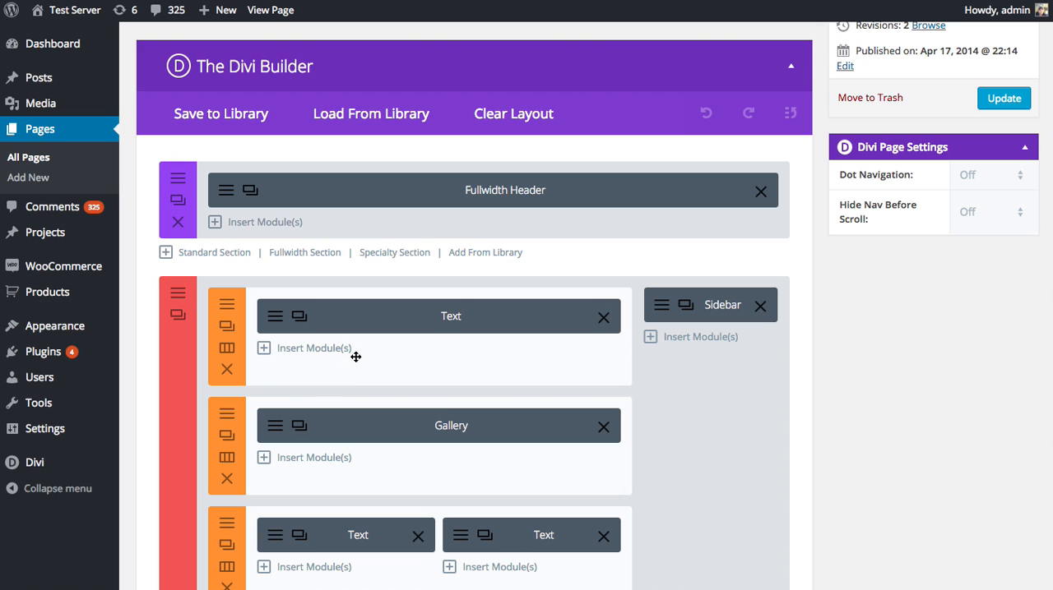
pyautogui.scroll(-1, 329, 387)
pyautogui.click(278, 425)
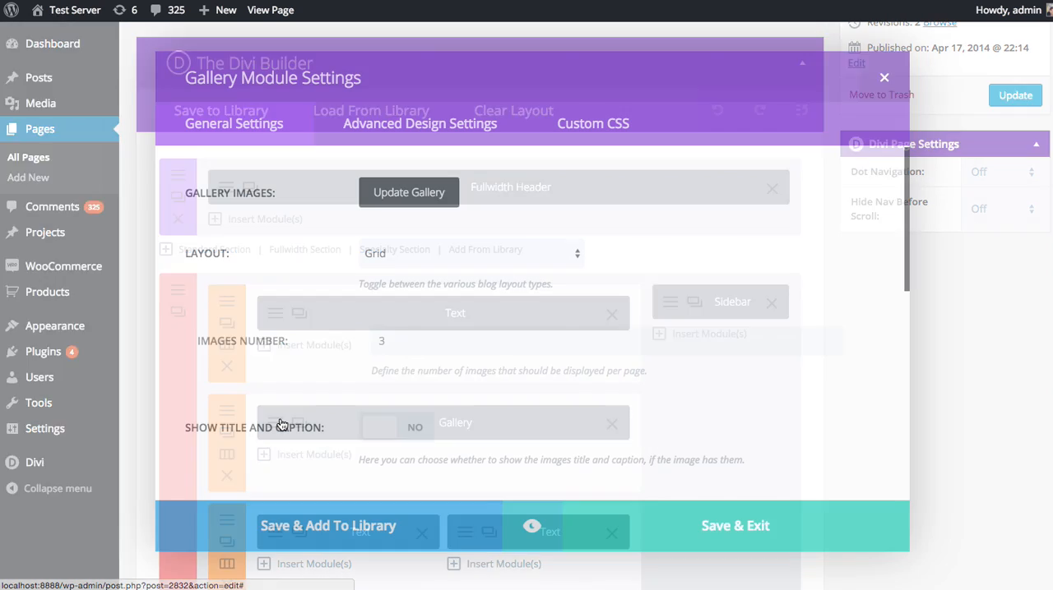
pyautogui.click(422, 138)
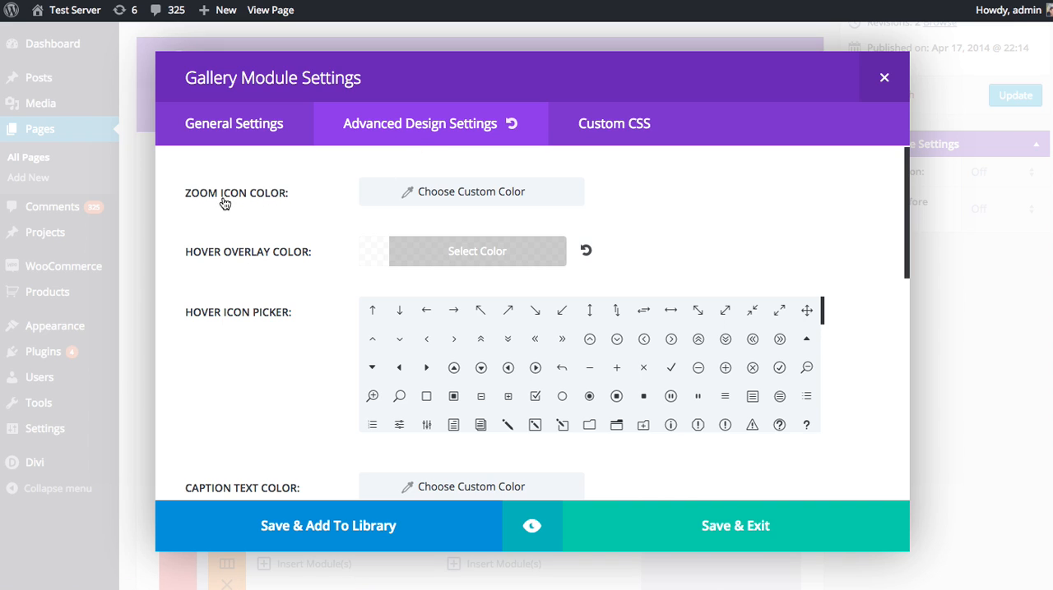
# Set the gallery's zoom icon color to the preset purple.
pyautogui.click(415, 196)
pyautogui.click(417, 200)
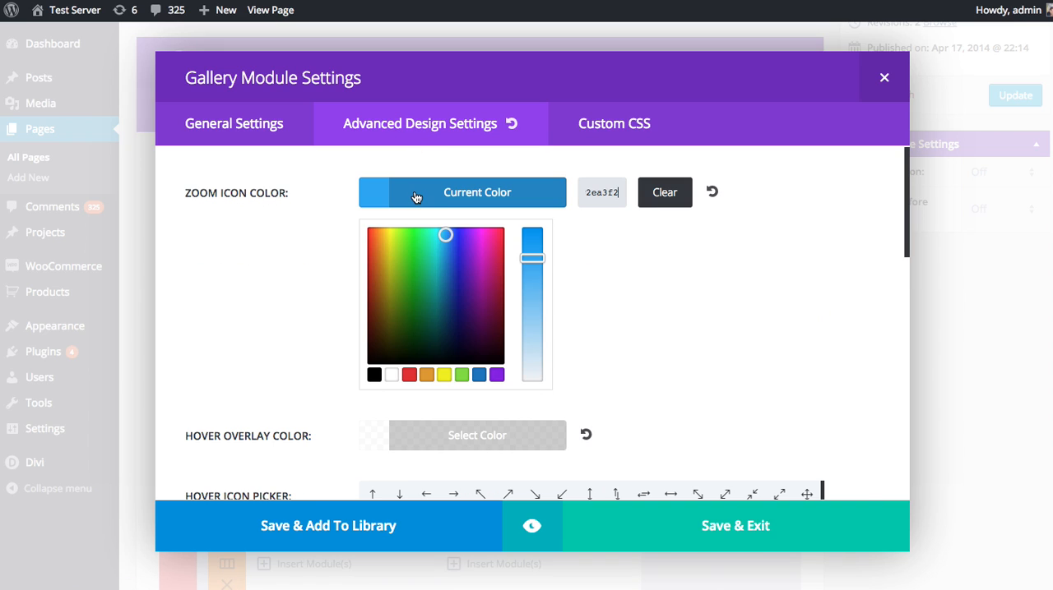
pyautogui.click(496, 375)
pyautogui.click(460, 196)
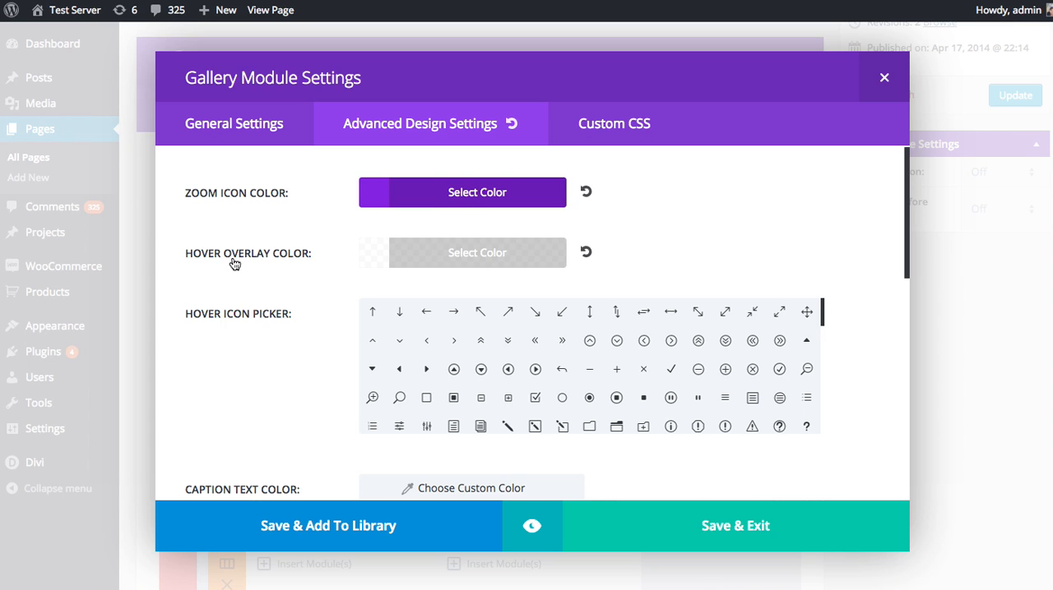
# Set the gallery's hover overlay color to semi-transparent dark gray, rgba(25,25,25,0.47).
pyautogui.click(417, 256)
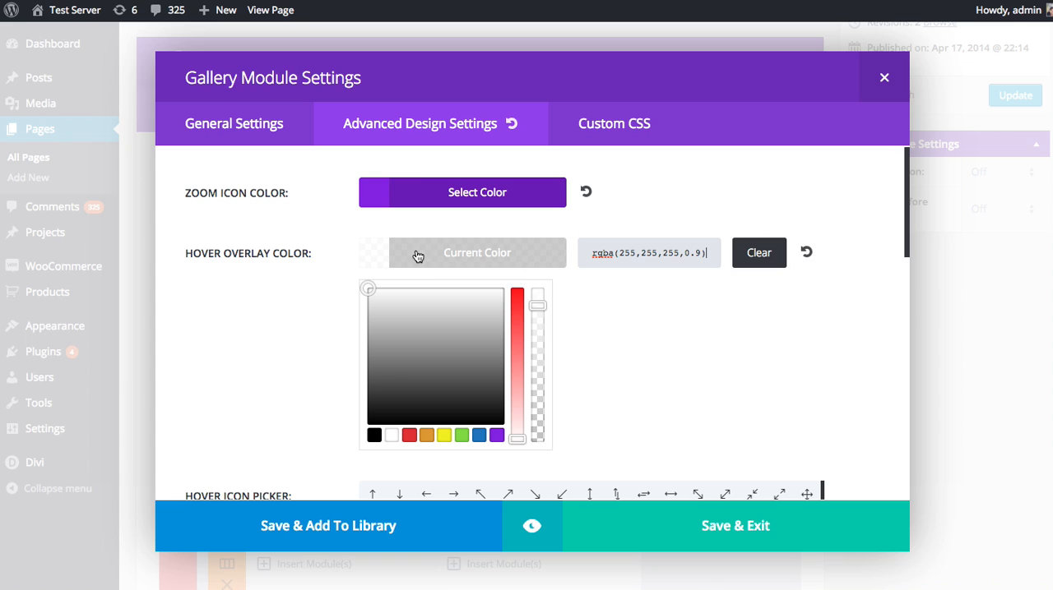
pyautogui.moveTo(373, 415); pyautogui.dragTo(351, 423)
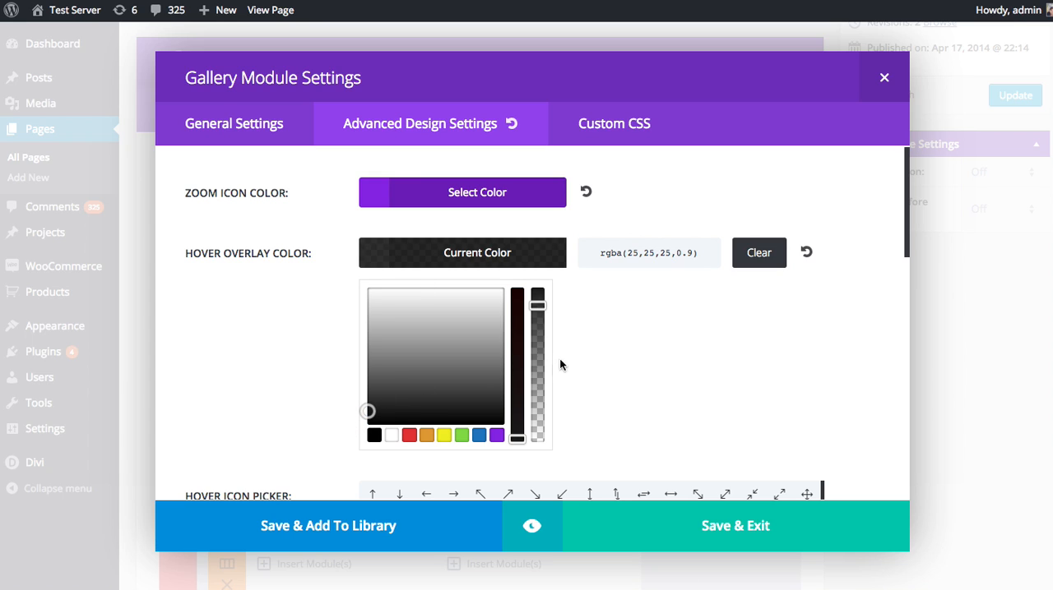
pyautogui.moveTo(547, 311); pyautogui.dragTo(539, 375)
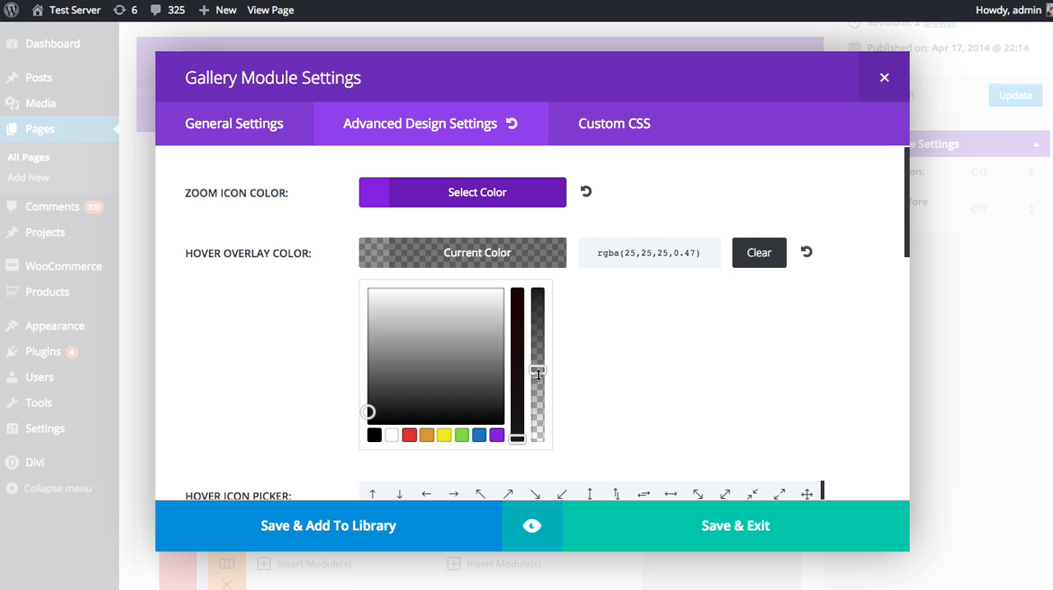
pyautogui.click(463, 263)
pyautogui.scroll(-2, 320, 267)
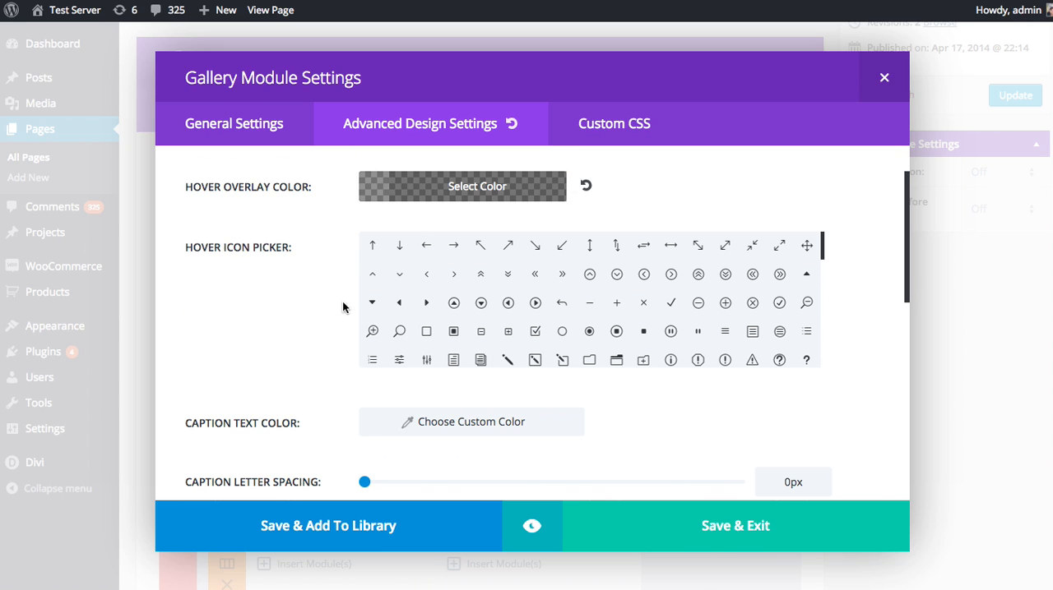
# Preview the gallery photos with the dark hover overlay and purple zoom icon, and close the preview.
pyautogui.click(529, 523)
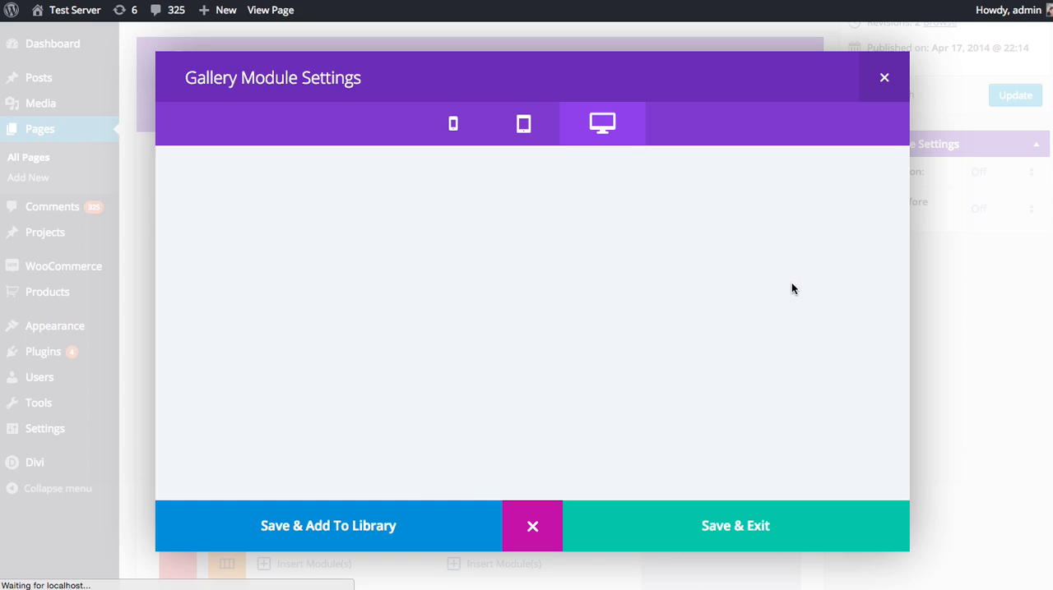
pyautogui.scroll(-5, 699, 247)
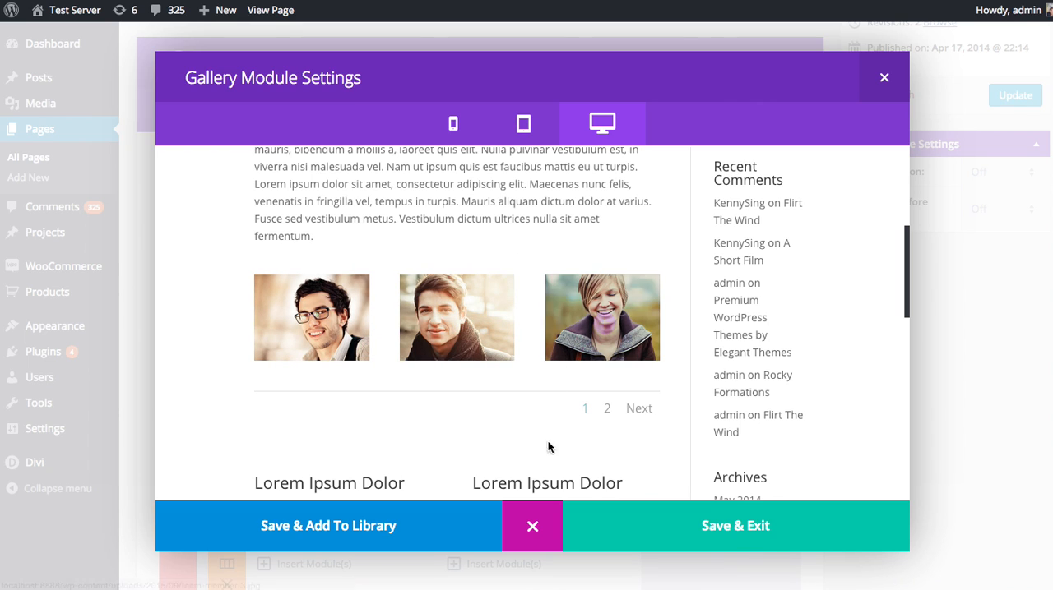
pyautogui.click(541, 527)
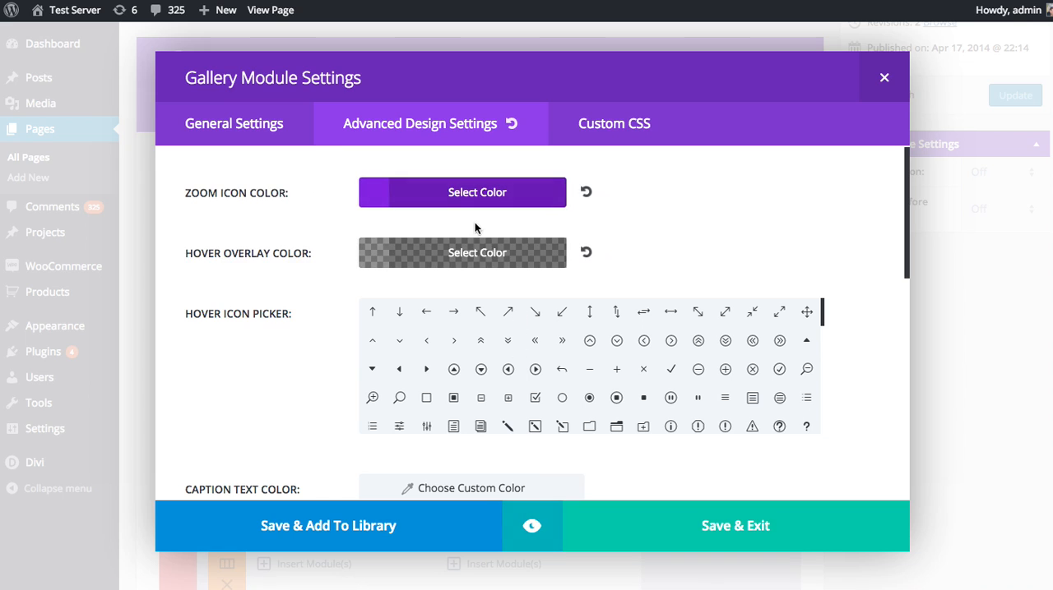
# Set the gallery's zoom icon color to the preset white.
pyautogui.click(446, 204)
pyautogui.click(391, 375)
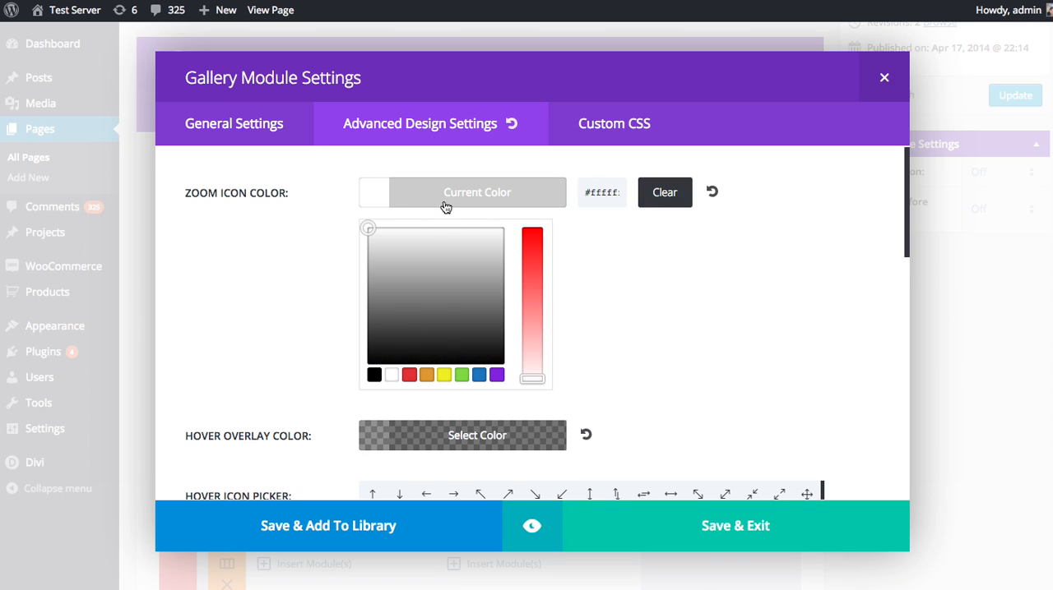
pyautogui.click(441, 205)
# Preview the gallery's hover effect with the white zoom icon over the photos, and close the preview.
pyautogui.click(541, 528)
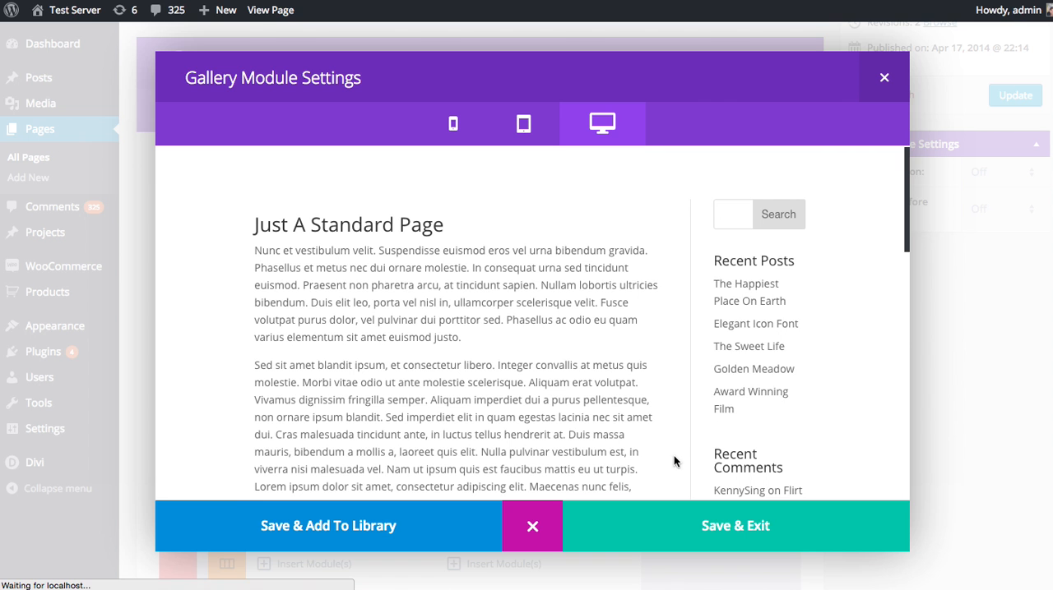
pyautogui.scroll(-10, 712, 355)
pyautogui.scroll(3, 710, 350)
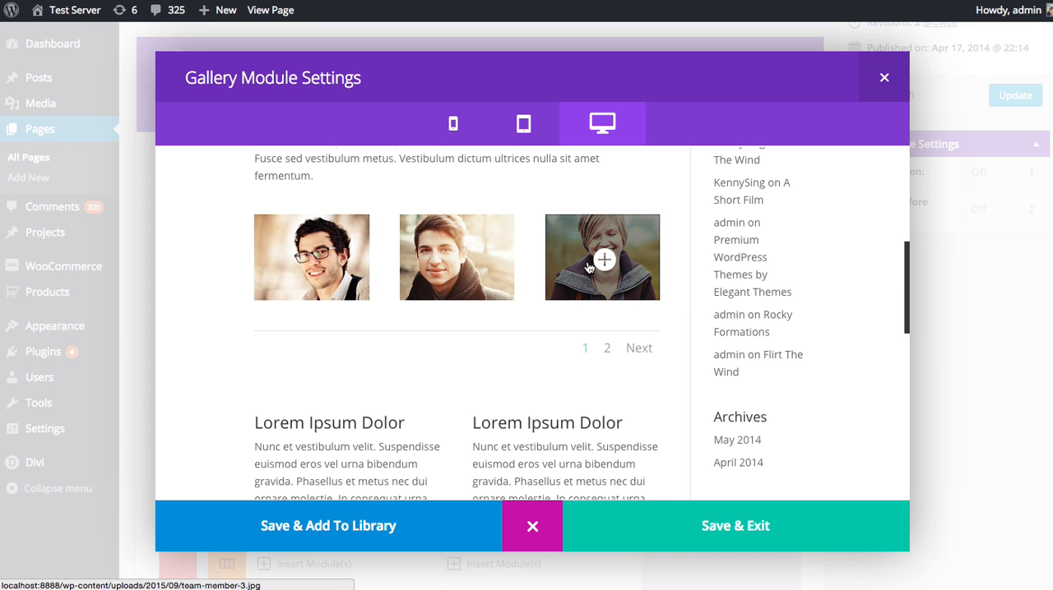
pyautogui.click(532, 527)
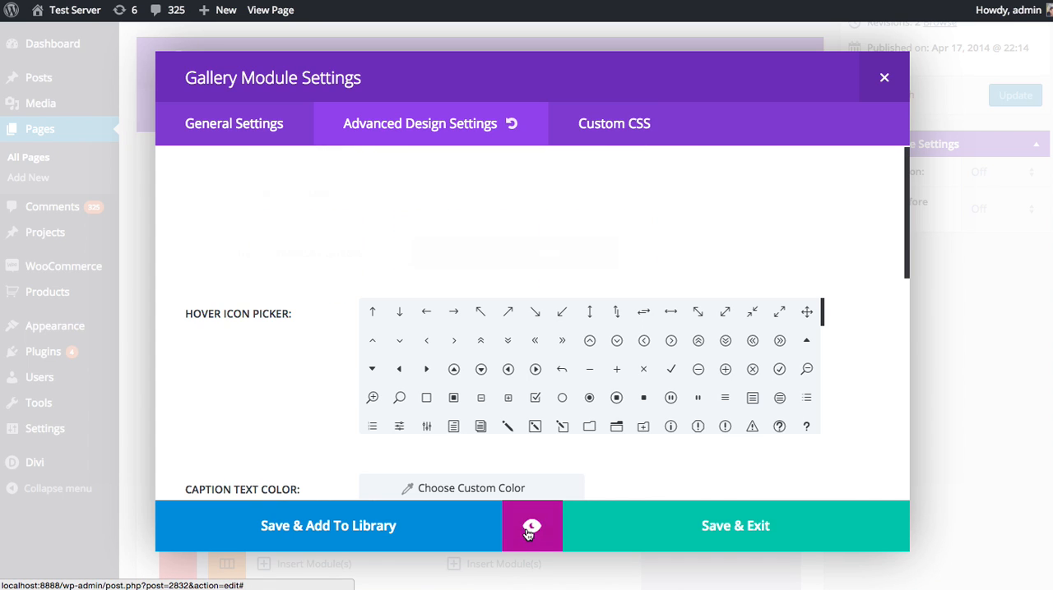